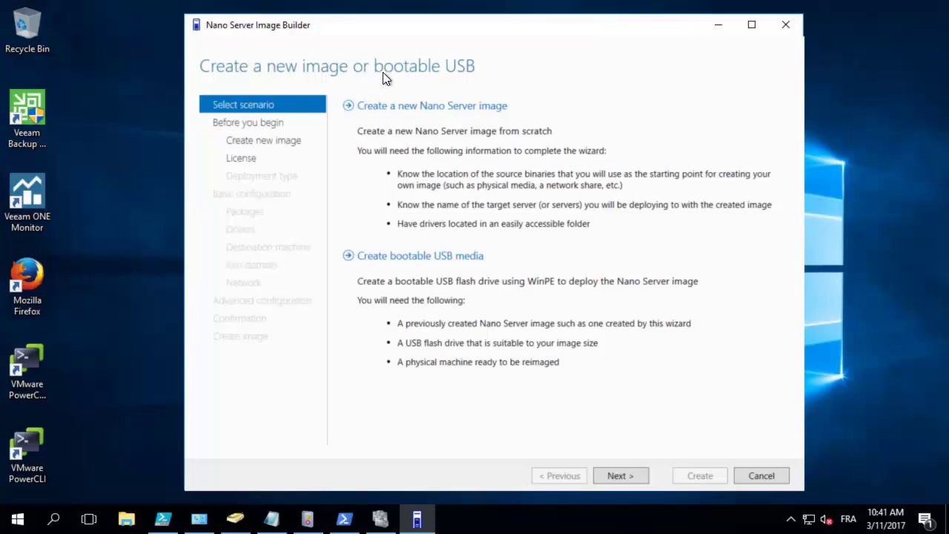
Step: Start a new Nano Server image to reach the Before you begin overview
{"action": "left_click", "coordinate": [443, 108]}
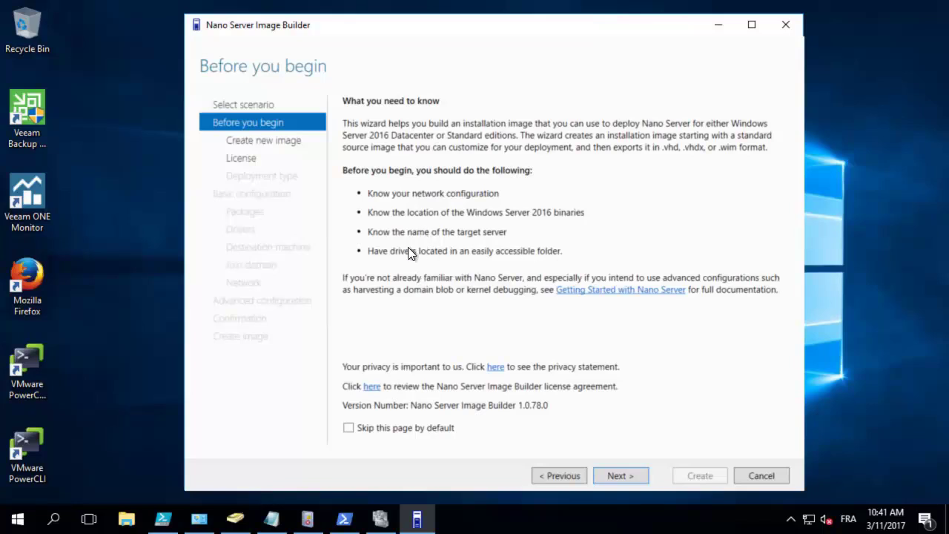
Step: Mount the Windows Server 2016 ISO from C:\temp as drive D: and continue in the wizard
{"action": "left_click", "coordinate": [139, 519]}
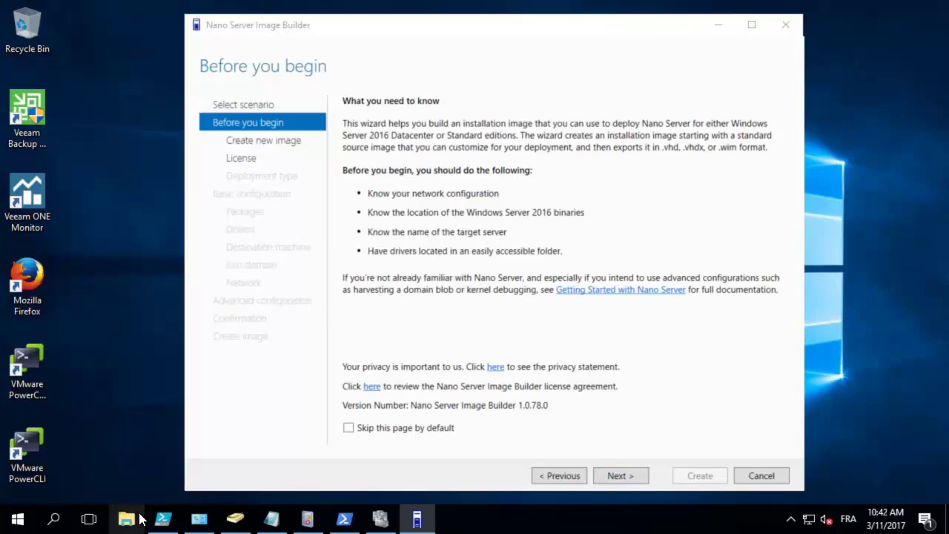
{"action": "left_click", "coordinate": [64, 379]}
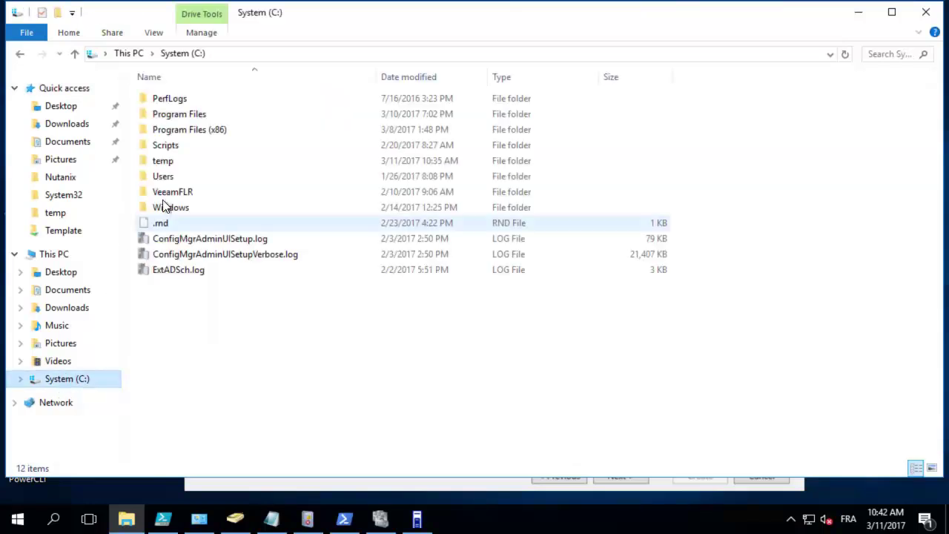
{"action": "double_click", "coordinate": [164, 160]}
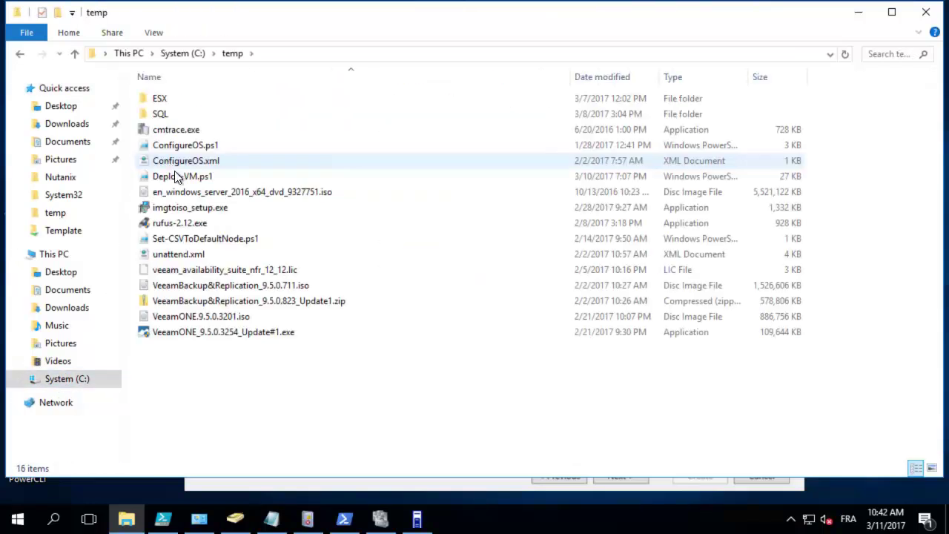
{"action": "left_click", "coordinate": [185, 193]}
{"action": "right_click", "coordinate": [184, 192]}
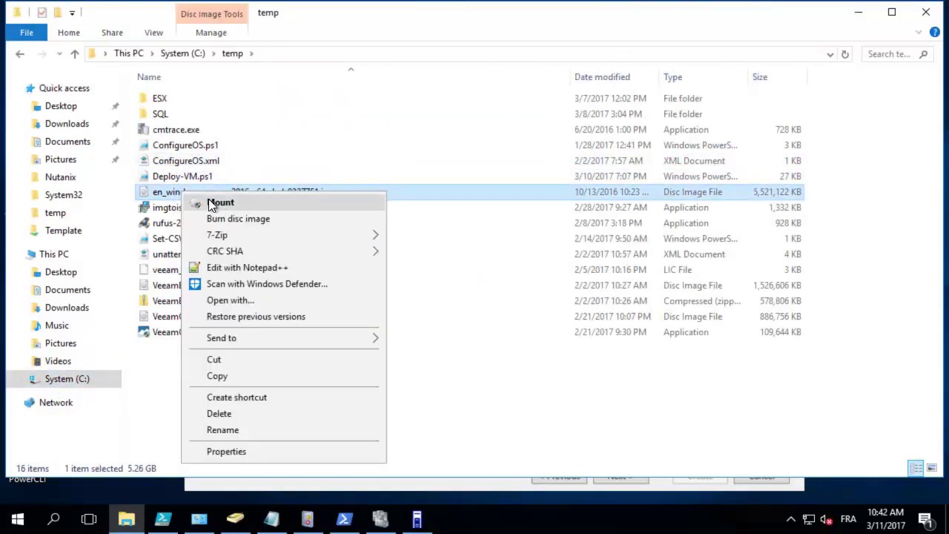
{"action": "left_click", "coordinate": [220, 202]}
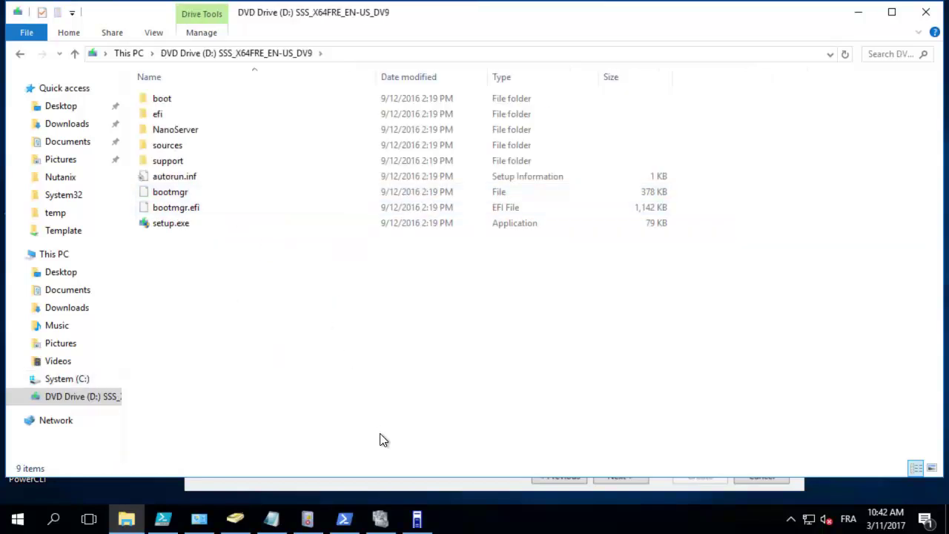
{"action": "left_click", "coordinate": [416, 520]}
{"action": "left_click", "coordinate": [620, 477]}
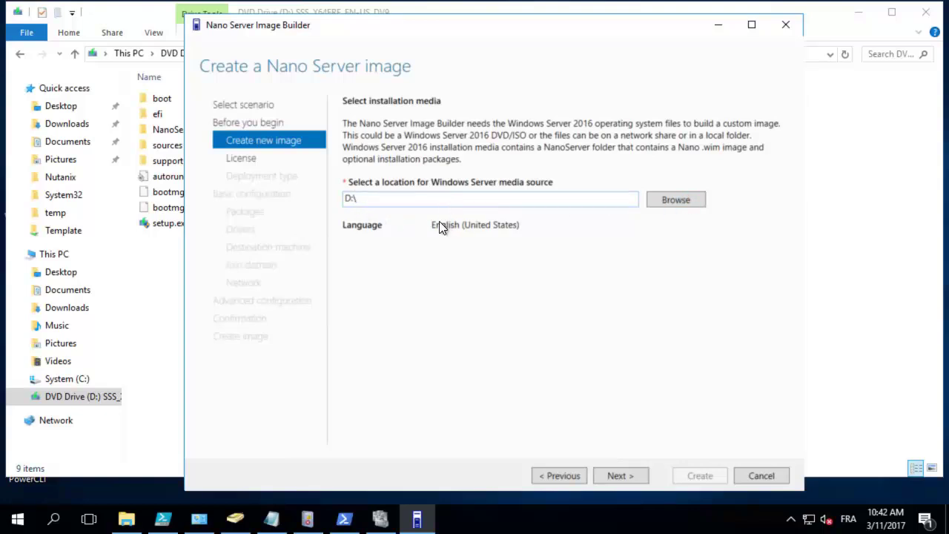
Step: Keep D:\ as the media source and accept the license terms
{"action": "left_click_drag", "start_coordinate": [266, 31], "coordinate": [346, 28]}
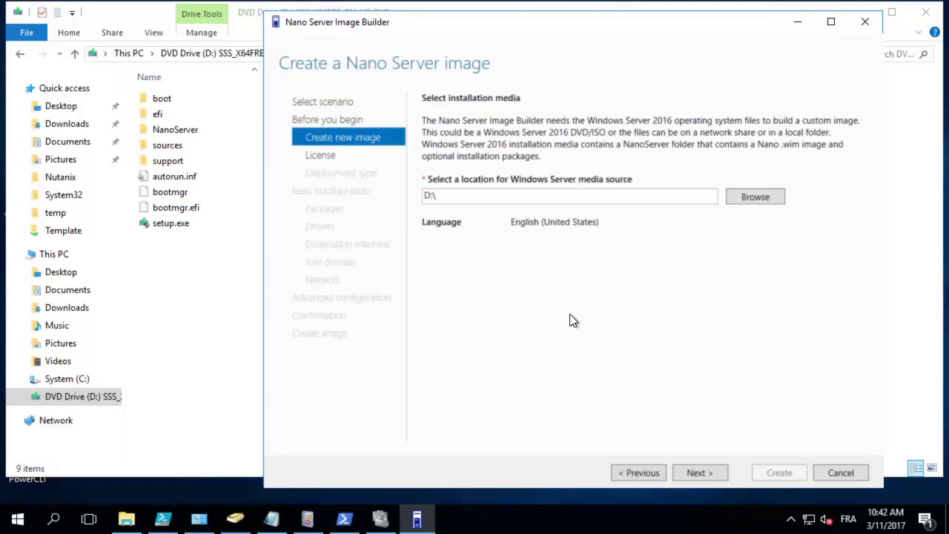
{"action": "left_click", "coordinate": [691, 469]}
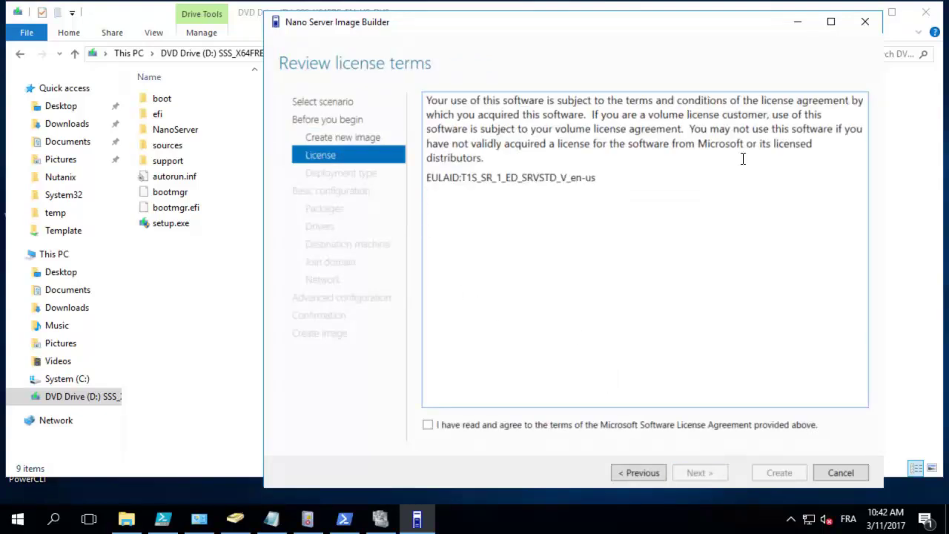
{"action": "left_click", "coordinate": [425, 426]}
{"action": "left_click", "coordinate": [695, 469]}
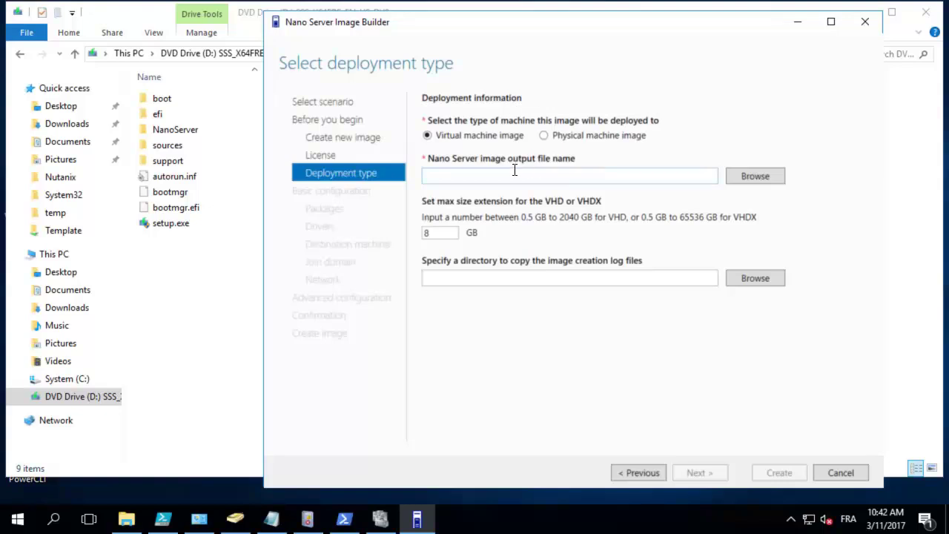
Step: In the output Browse dialog, create a NanoServer folder inside C:\temp and open it
{"action": "left_click", "coordinate": [767, 179]}
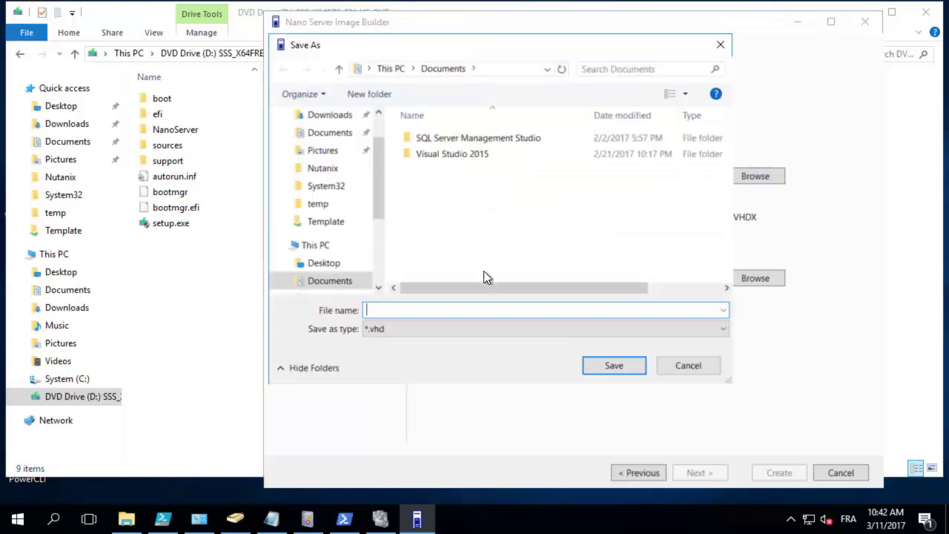
{"action": "left_click", "coordinate": [427, 328]}
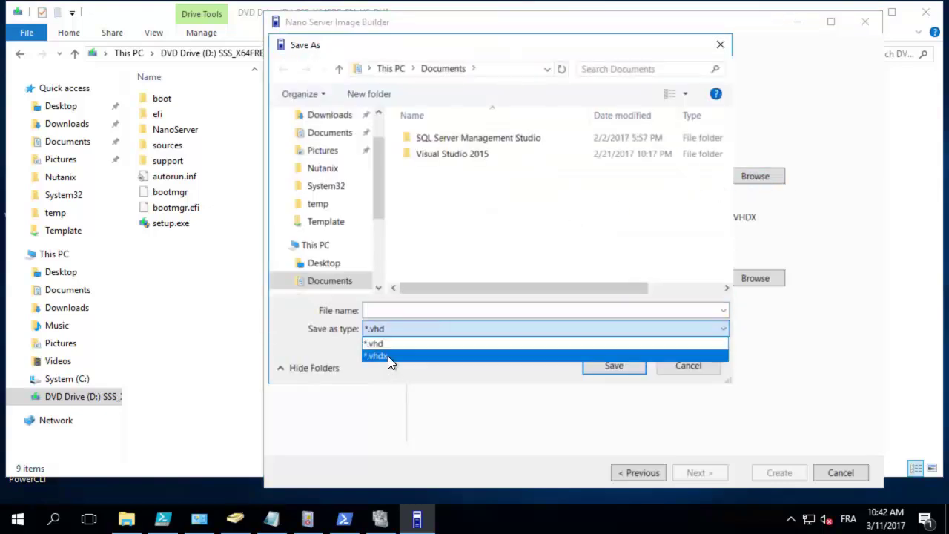
{"action": "left_click", "coordinate": [469, 37]}
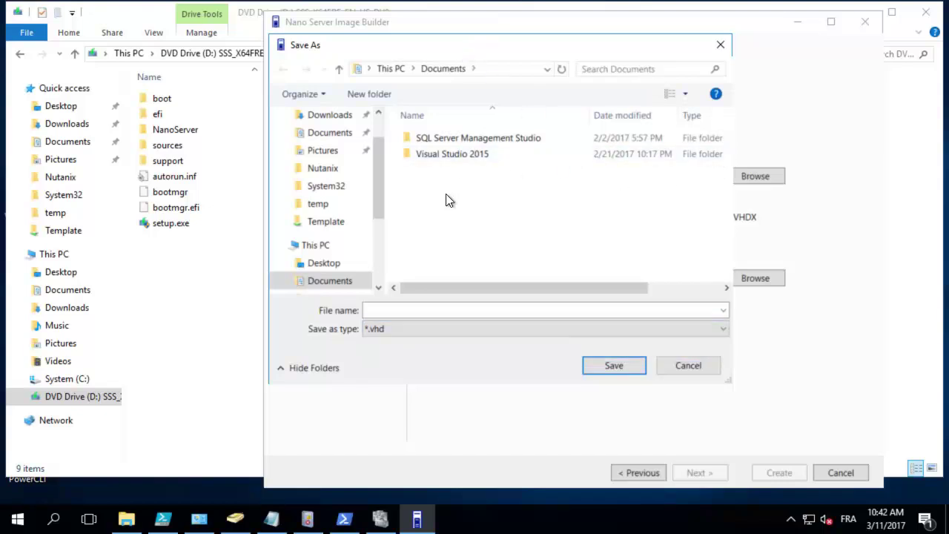
{"action": "left_click_drag", "start_coordinate": [375, 183], "coordinate": [351, 248]}
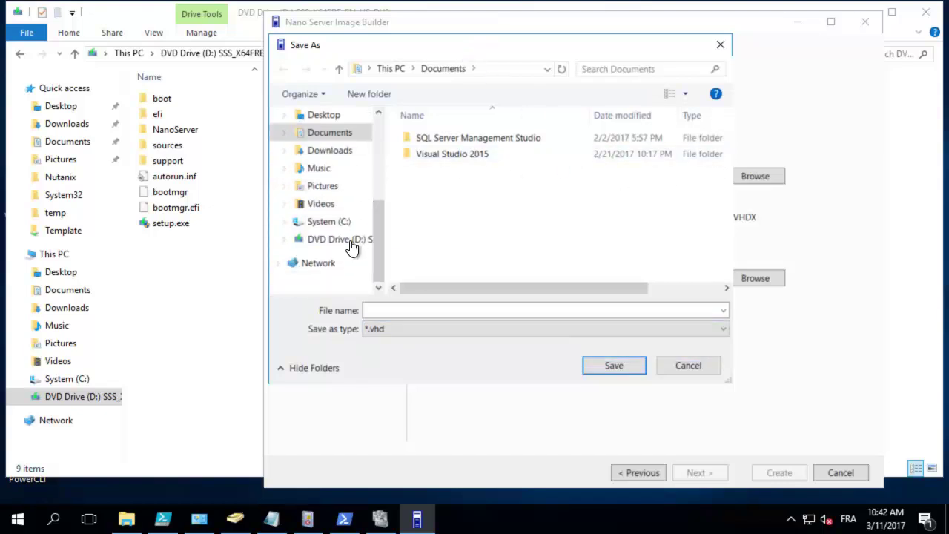
{"action": "left_click", "coordinate": [335, 224]}
{"action": "double_click", "coordinate": [420, 200]}
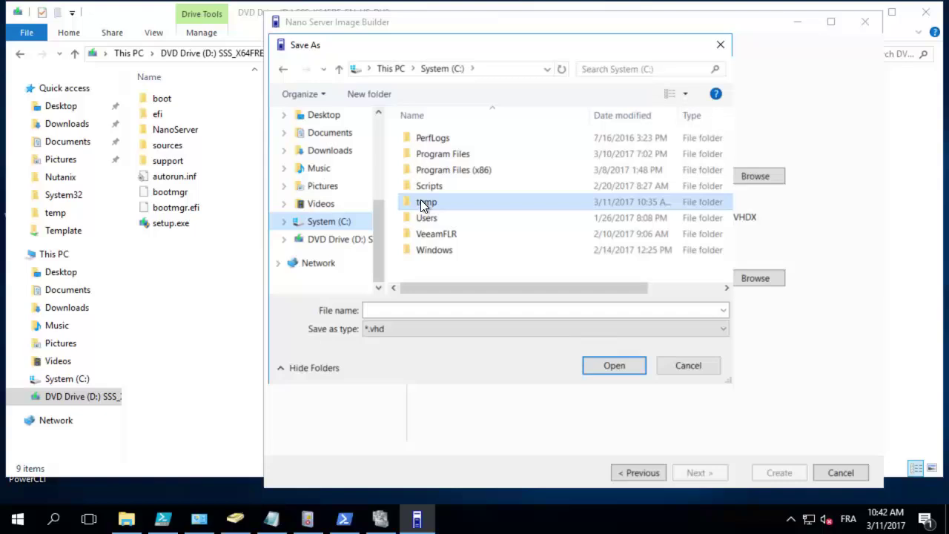
{"action": "left_click", "coordinate": [380, 94]}
{"action": "type", "text": "Na"}
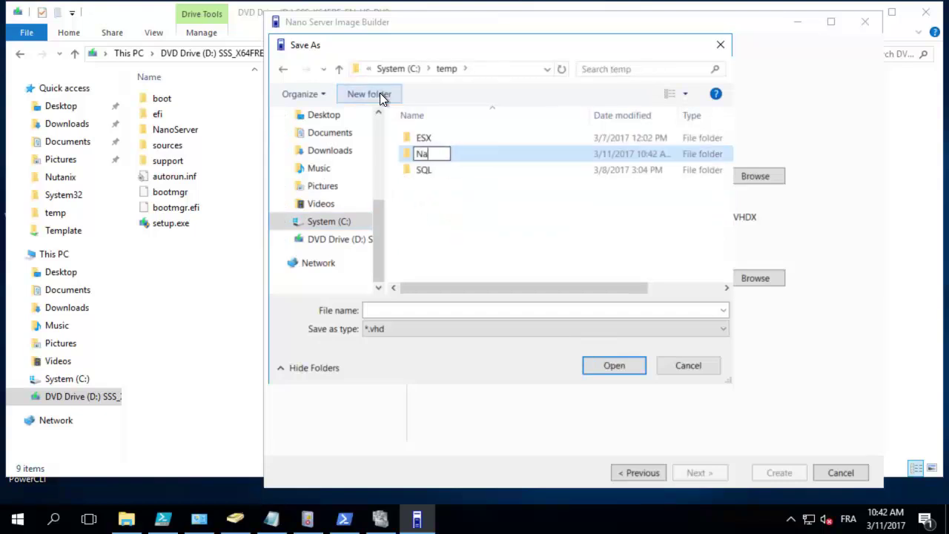
{"action": "type", "text": "noServer"}
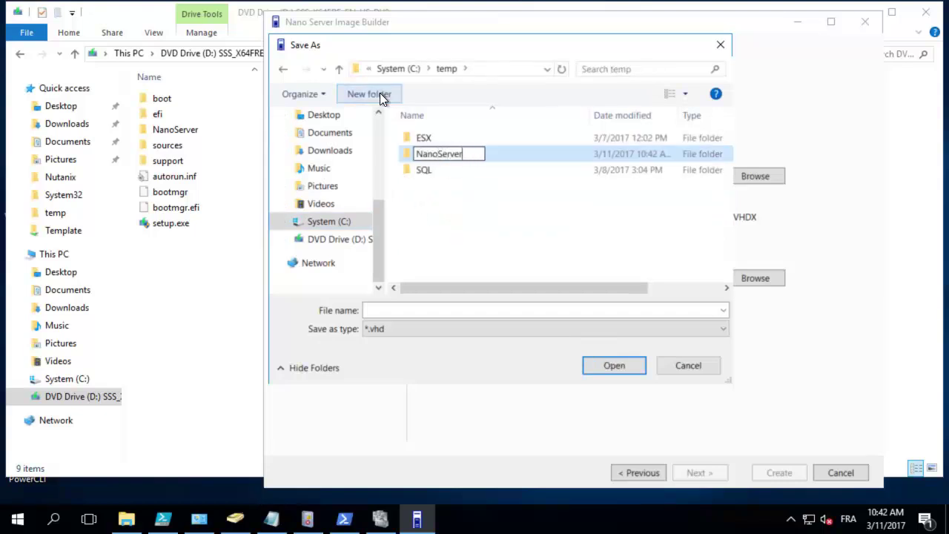
{"action": "key", "text": "Return"}
{"action": "key", "text": "Return"}
Step: Save the image as NS01 with the *.vhdx file type
{"action": "left_click", "coordinate": [378, 311]}
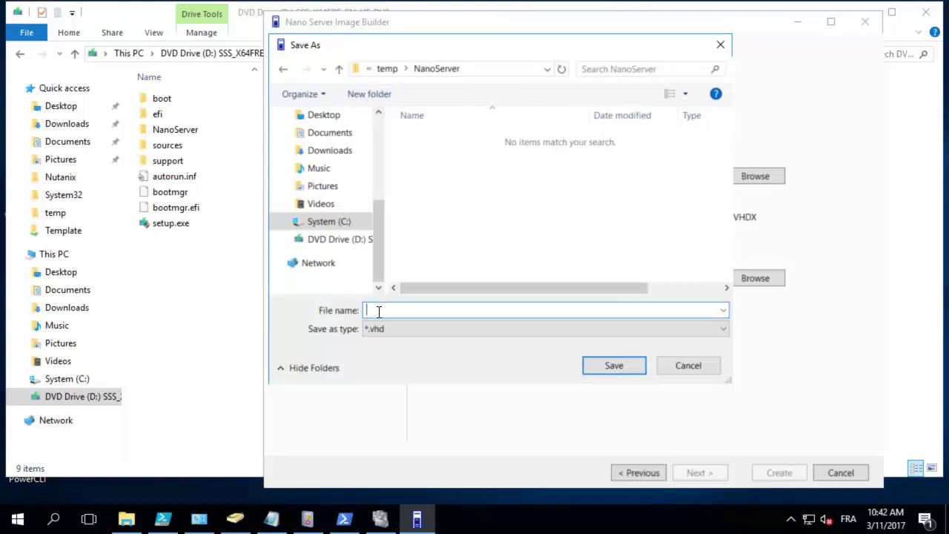
{"action": "type", "text": "NS01"}
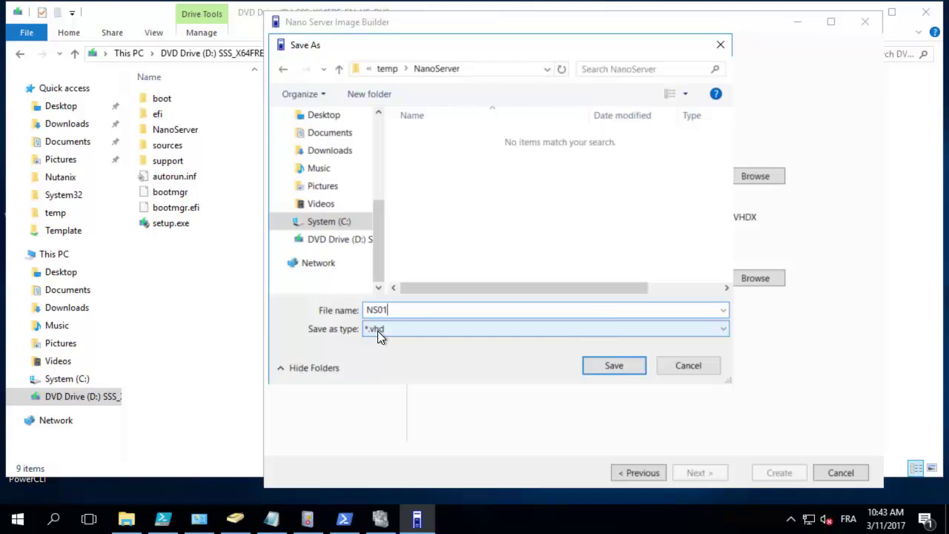
{"action": "left_click", "coordinate": [377, 330]}
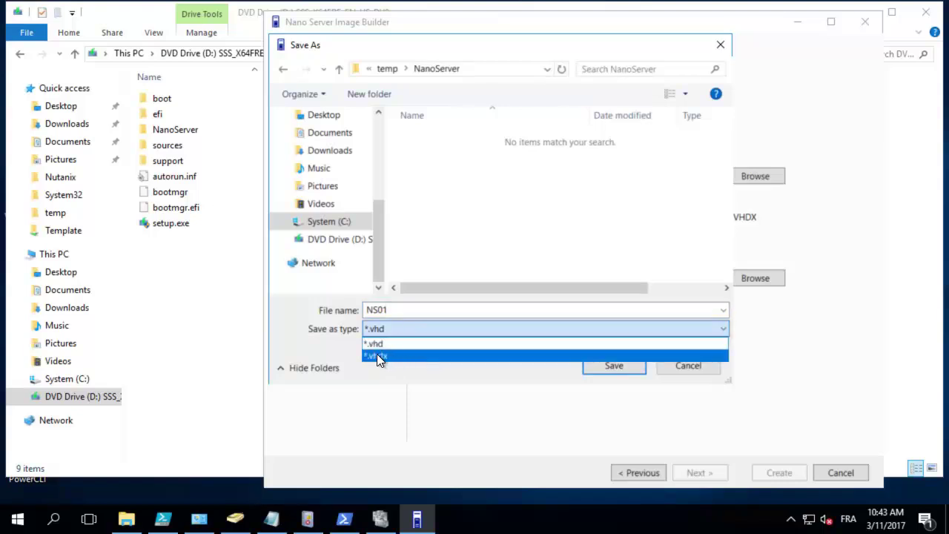
{"action": "left_click", "coordinate": [377, 355]}
{"action": "left_click", "coordinate": [610, 366]}
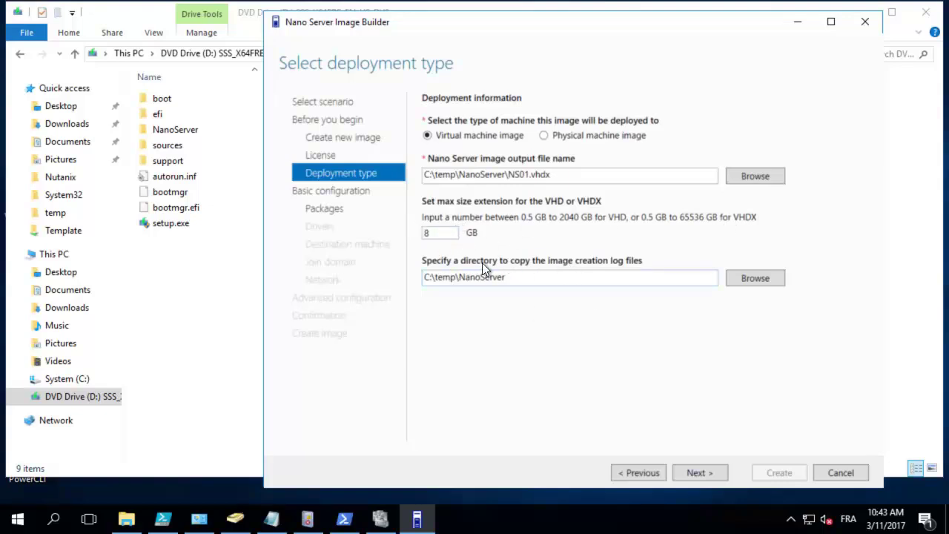
Step: Select the Failover Clustering Service, File Server role and Windows Server Antimalware packages
{"action": "left_click", "coordinate": [697, 474]}
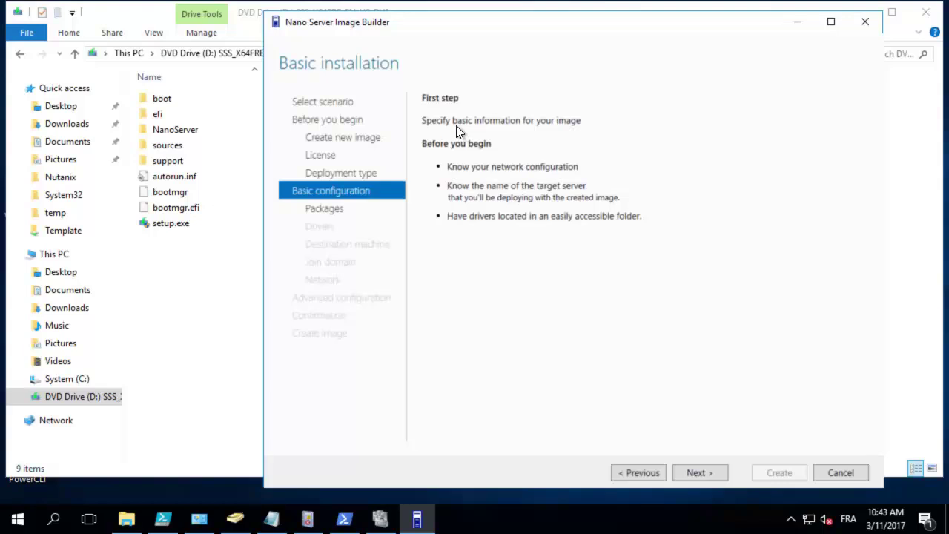
{"action": "left_click", "coordinate": [694, 475]}
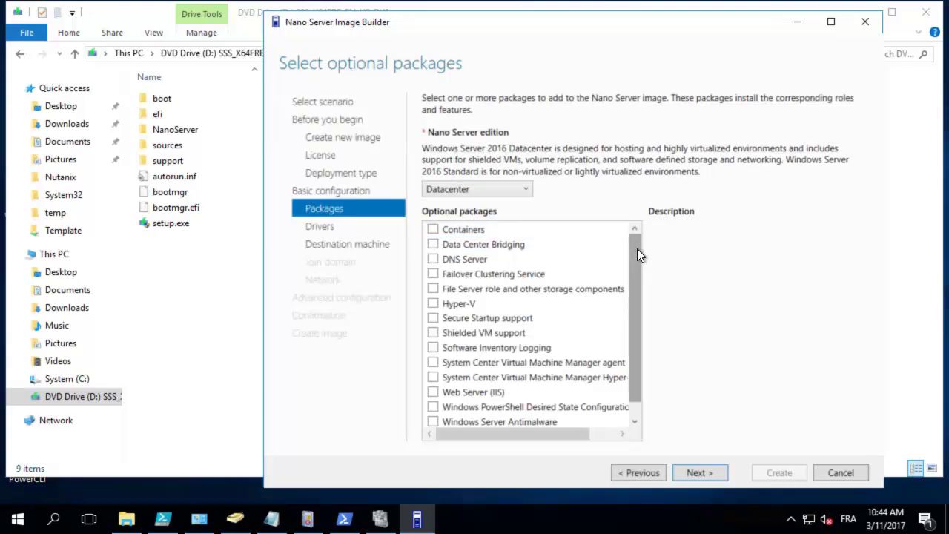
{"action": "left_click", "coordinate": [432, 274]}
{"action": "left_click", "coordinate": [434, 287]}
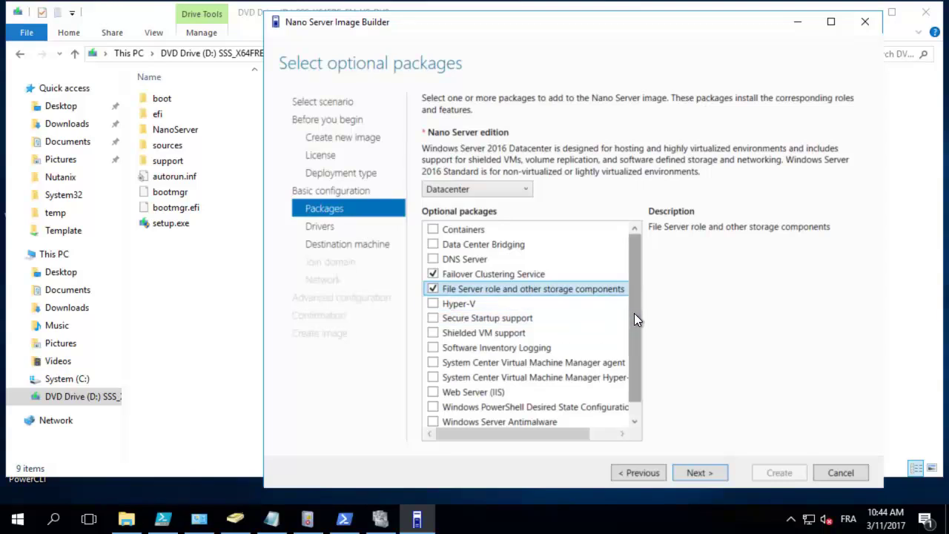
{"action": "left_click_drag", "start_coordinate": [634, 314], "coordinate": [632, 355]}
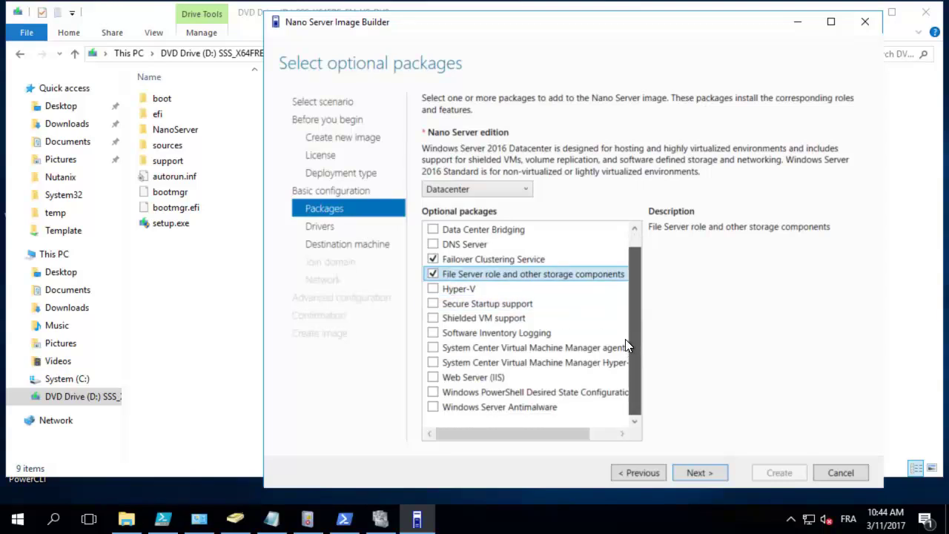
{"action": "scroll", "coordinate": [625, 339], "scroll_direction": "up", "scroll_amount": 1}
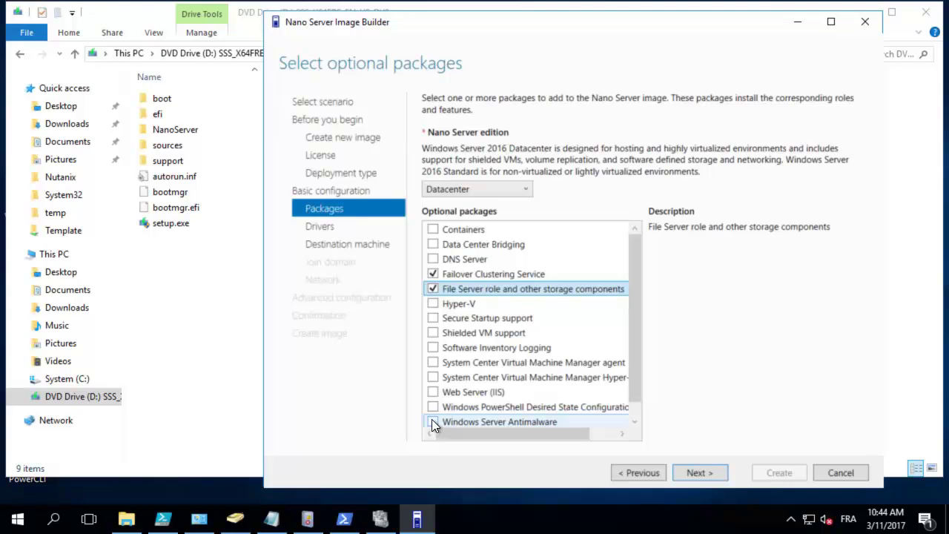
{"action": "scroll", "coordinate": [431, 419], "scroll_direction": "down", "scroll_amount": 1}
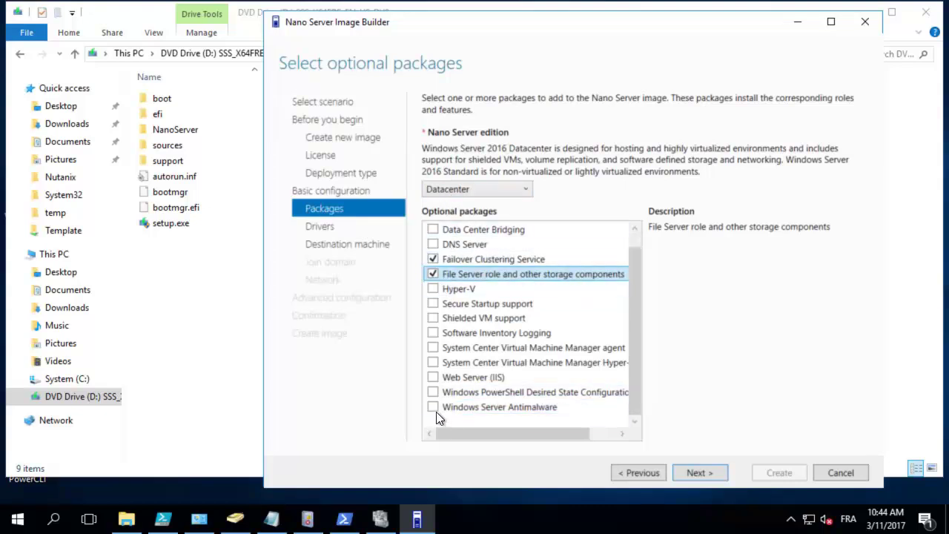
{"action": "left_click", "coordinate": [436, 411]}
Step: Keep Datacenter as the Nano Server edition and proceed to Add drivers
{"action": "left_click", "coordinate": [466, 192]}
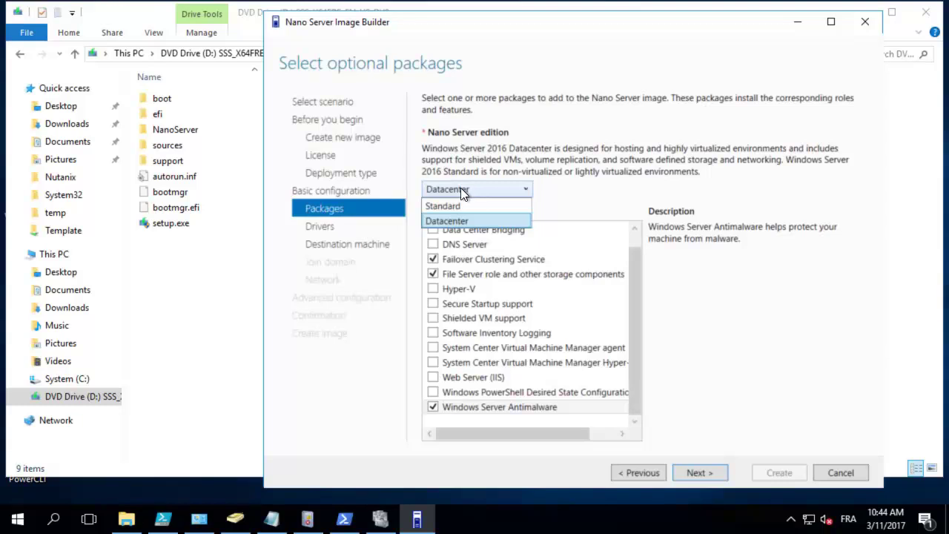
{"action": "left_click", "coordinate": [461, 188]}
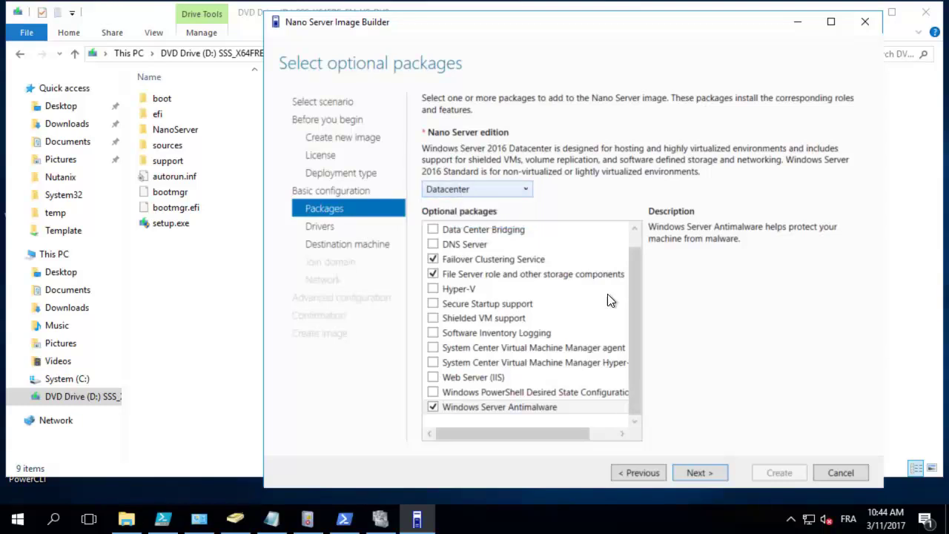
{"action": "left_click", "coordinate": [700, 473]}
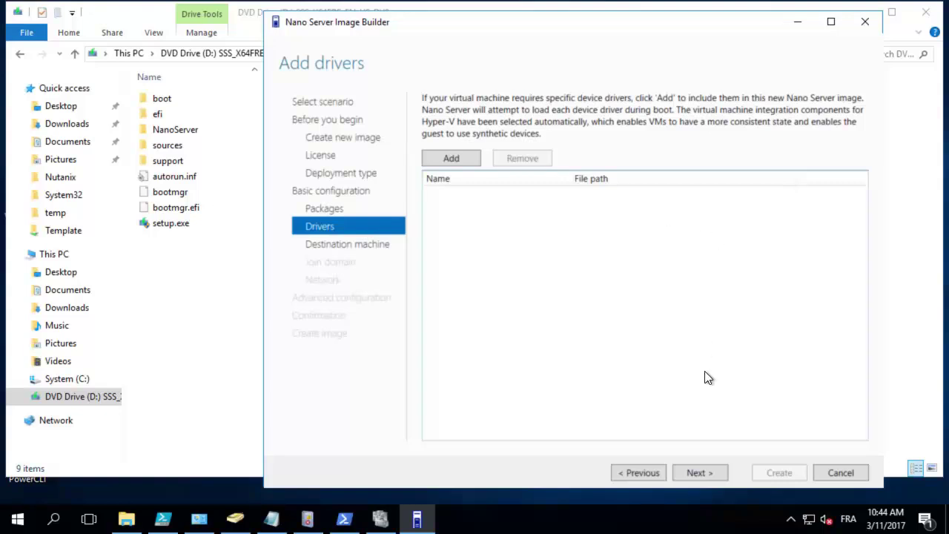
Step: Enter computer name NS01, then type and confirm the administrator password
{"action": "left_click", "coordinate": [714, 474]}
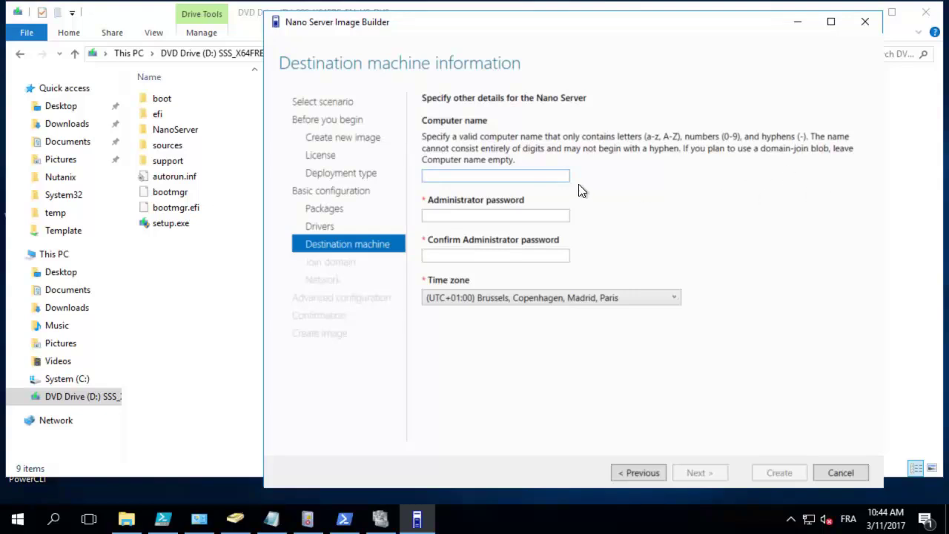
{"action": "type", "text": "NS01"}
{"action": "key", "text": "Tab"}
{"action": "type", "text": "P@ssw0rd"}
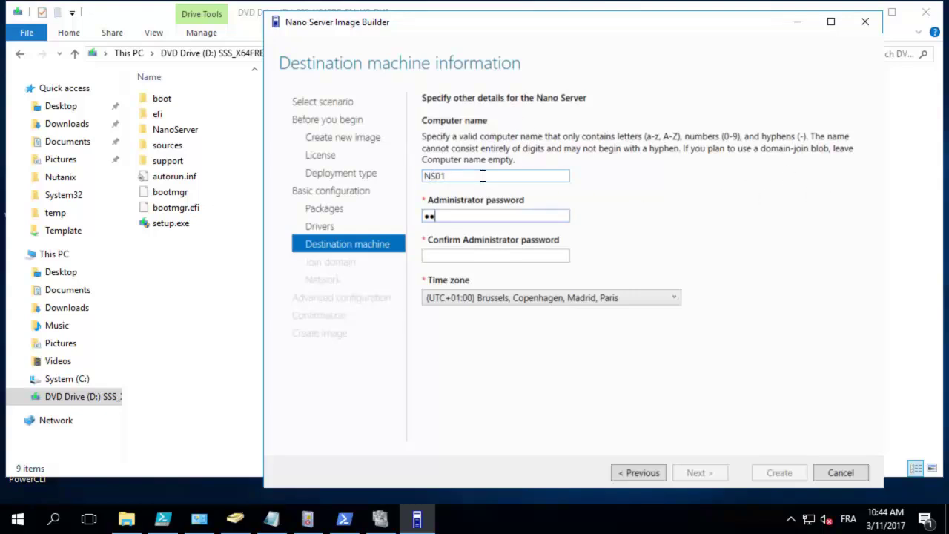
{"action": "key", "text": "Tab"}
{"action": "type", "text": "P@ssw0"}
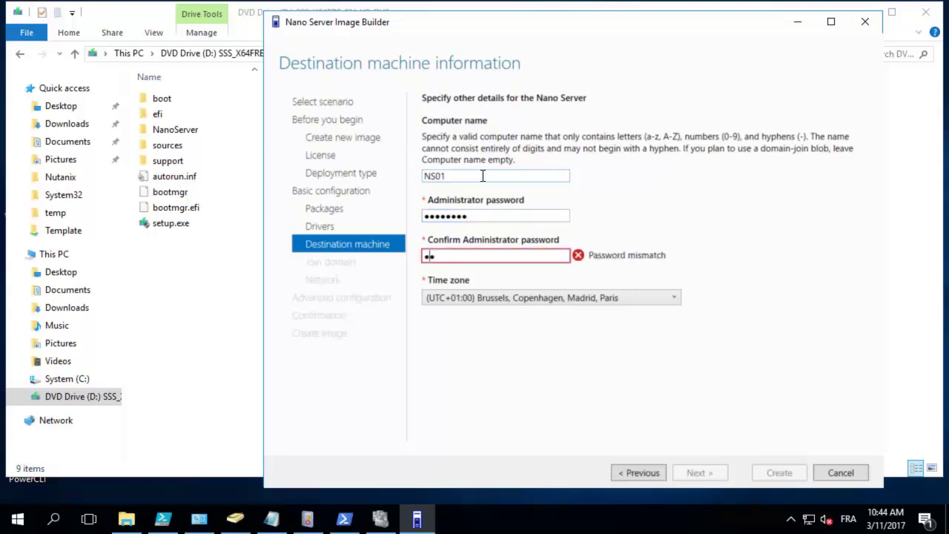
{"action": "type", "text": "rd"}
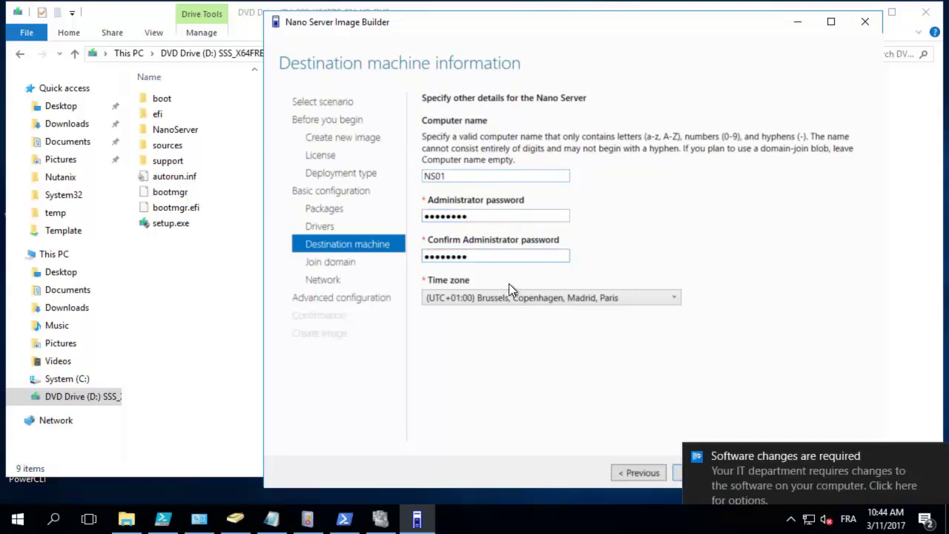
{"action": "left_click", "coordinate": [939, 453]}
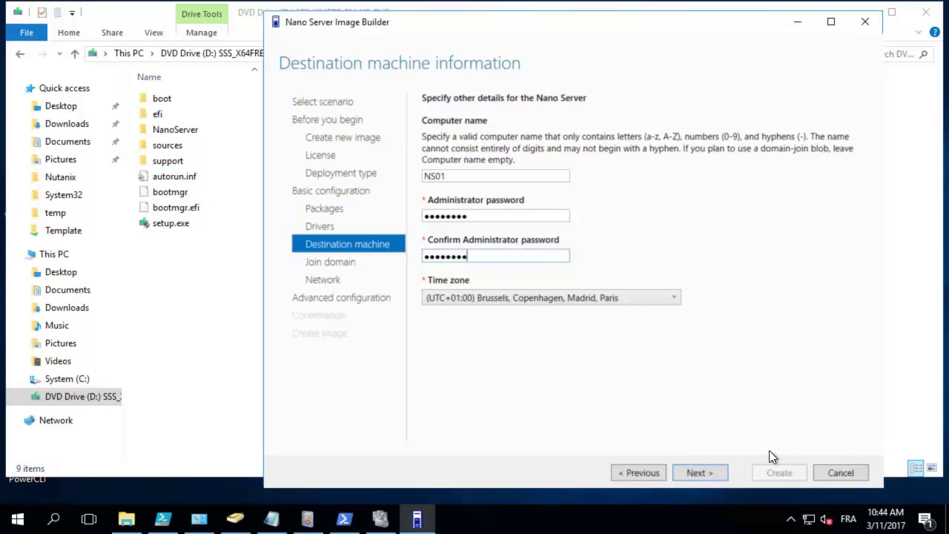
{"action": "left_click", "coordinate": [693, 475]}
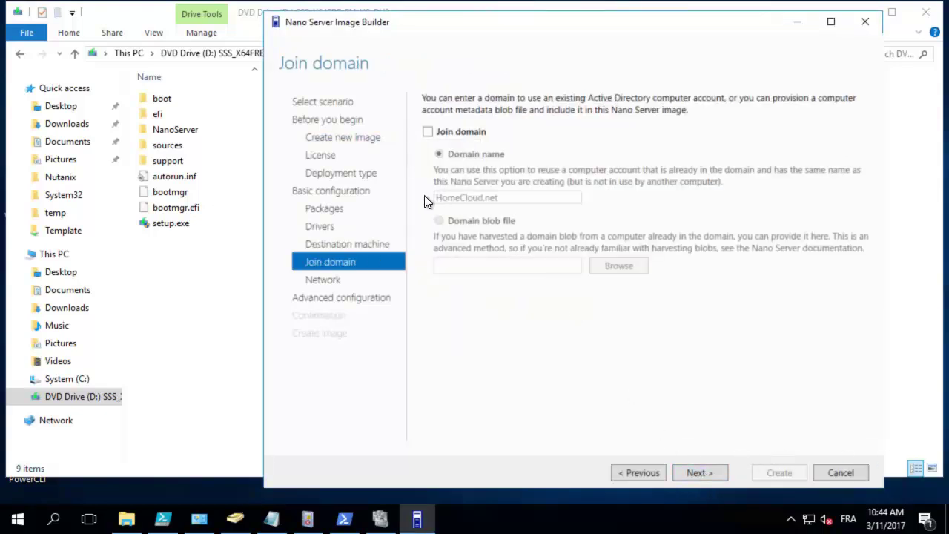
Step: Enable domain join using the domain name HomeCloud.net
{"action": "left_click", "coordinate": [428, 132]}
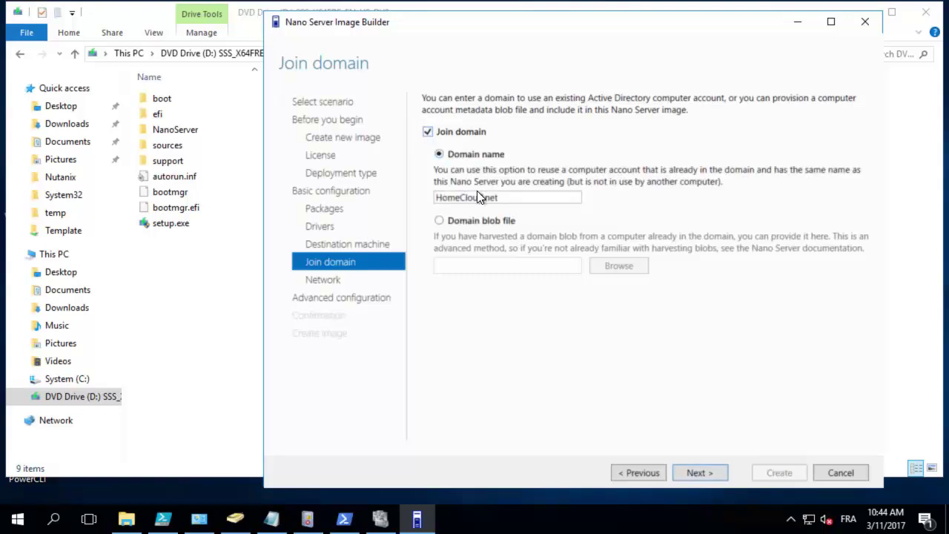
{"action": "left_click", "coordinate": [439, 153]}
{"action": "left_click", "coordinate": [687, 470]}
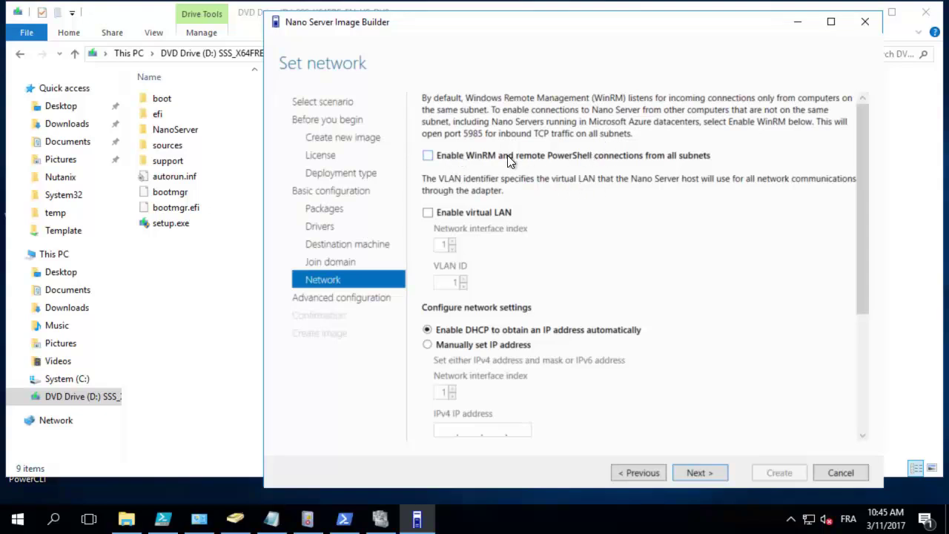
Step: Allow WinRM from all subnets and set the network interface index to 2
{"action": "left_click", "coordinate": [427, 156]}
{"action": "scroll", "coordinate": [503, 313], "scroll_direction": "down", "scroll_amount": 2}
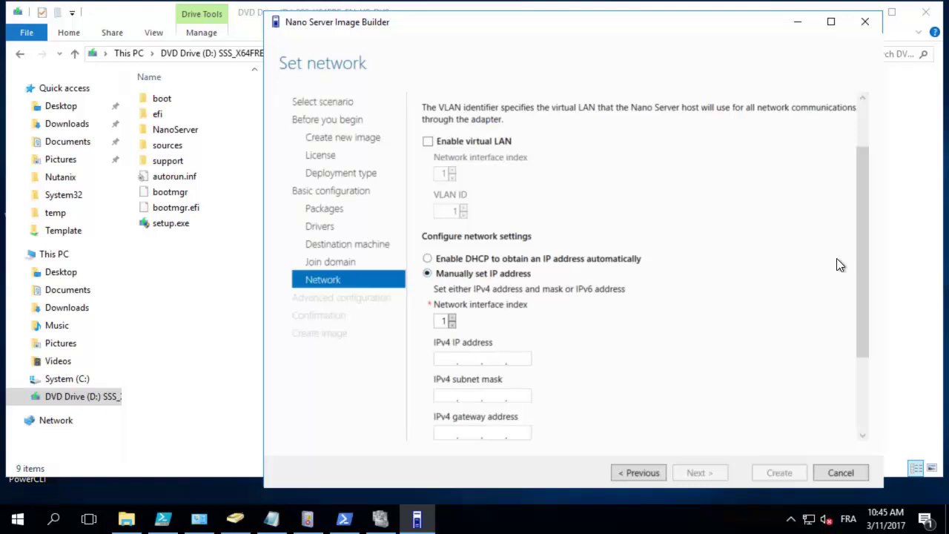
{"action": "left_click_drag", "start_coordinate": [859, 267], "coordinate": [858, 303]}
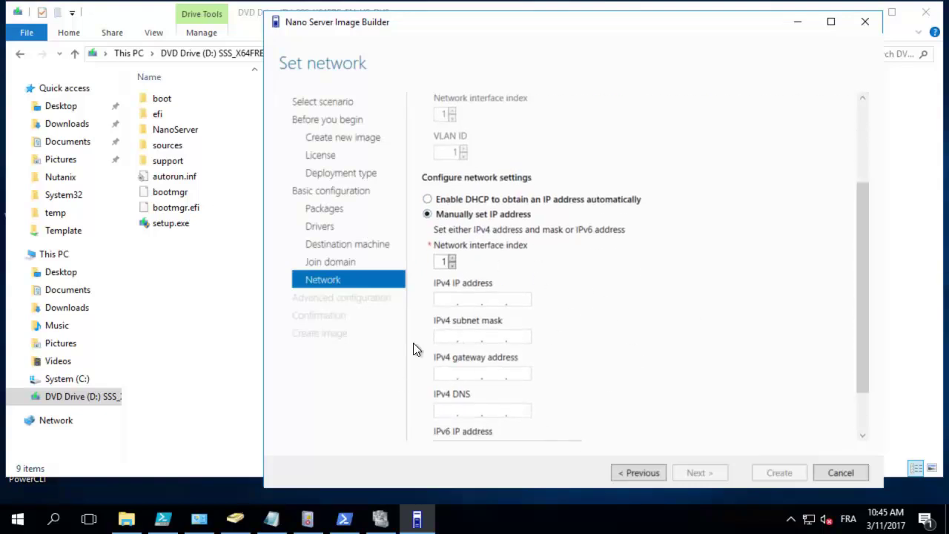
{"action": "double_click", "coordinate": [445, 261]}
Step: Enter IP 10.10.0.33, mask 255.255.255.0, gateway 10.10.0.1 and DNS 10.10.0.20
{"action": "scroll", "coordinate": [615, 349], "scroll_direction": "down", "scroll_amount": 2}
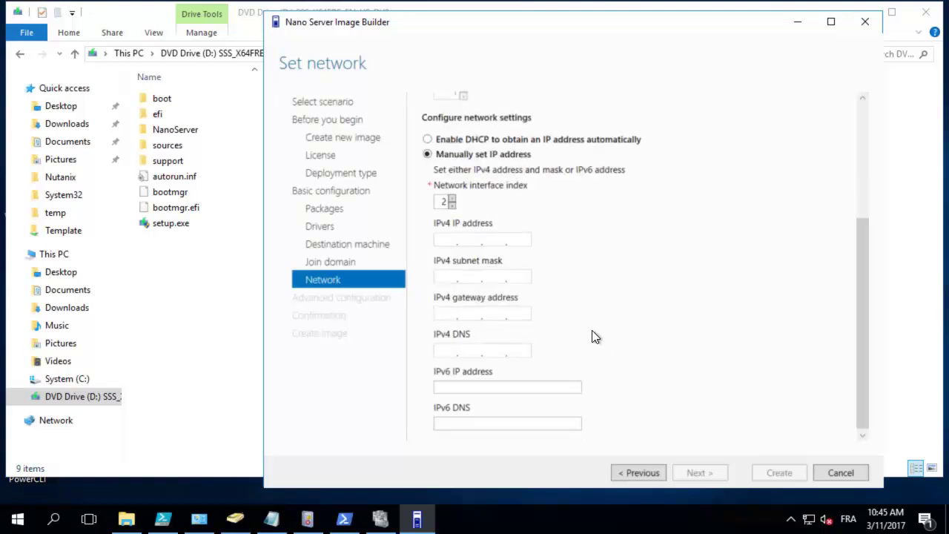
{"action": "left_click", "coordinate": [443, 241]}
{"action": "type", "text": "10.10.0.33"}
{"action": "left_click", "coordinate": [451, 277]}
{"action": "type", "text": "255"}
{"action": "type", "text": "."}
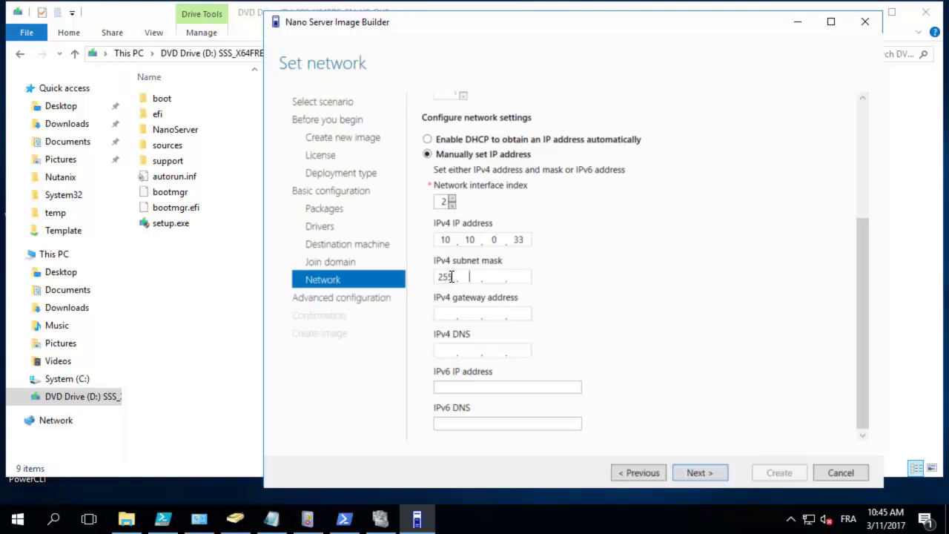
{"action": "type", "text": "255.255.0"}
{"action": "left_click", "coordinate": [434, 314]}
{"action": "type", "text": "10.10.0.1"}
{"action": "left_click", "coordinate": [446, 353]}
{"action": "type", "text": "10.10.0.20"}
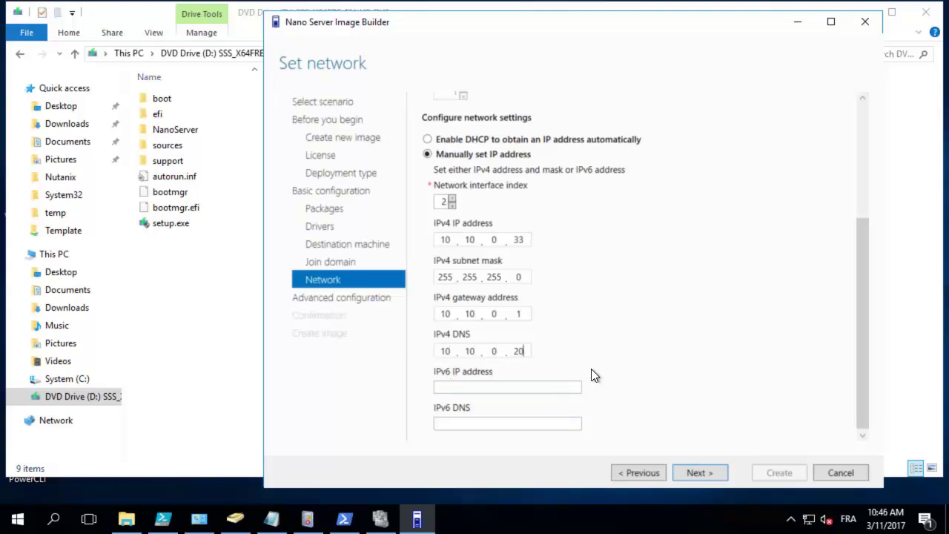
{"action": "left_click", "coordinate": [691, 471]}
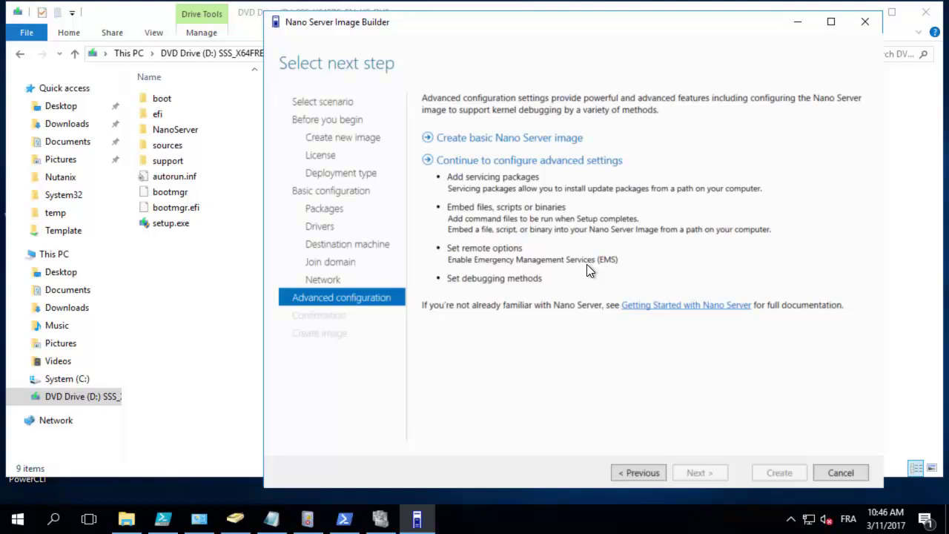
Step: Build the basic NS01.vhdx image, review its PowerShell command, and close the wizard
{"action": "left_click", "coordinate": [505, 146]}
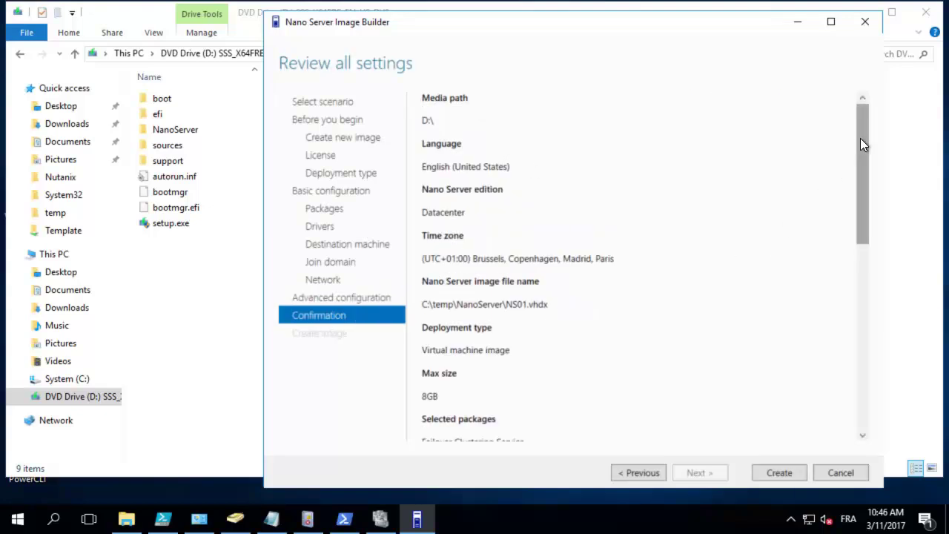
{"action": "left_click_drag", "start_coordinate": [861, 138], "coordinate": [867, 119]}
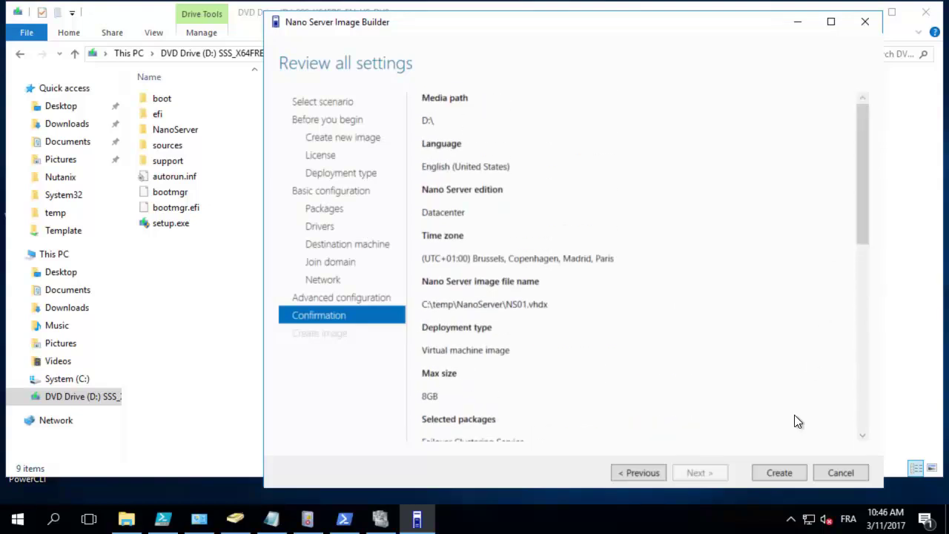
{"action": "left_click", "coordinate": [771, 466]}
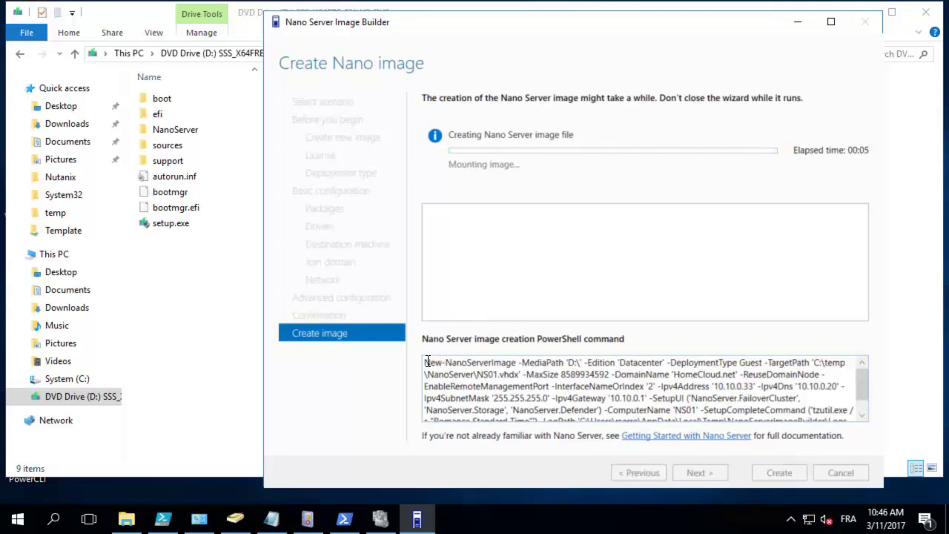
{"action": "left_click_drag", "start_coordinate": [425, 362], "coordinate": [540, 415]}
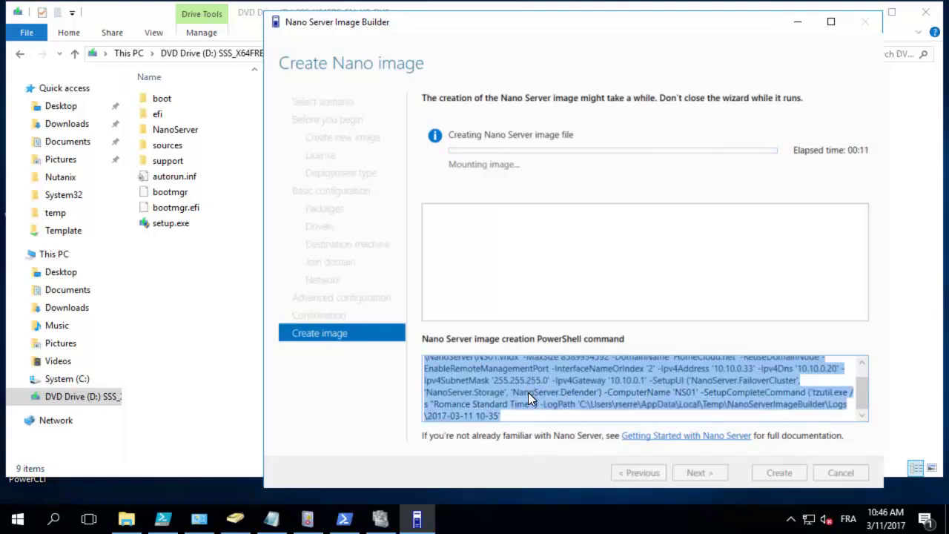
{"action": "scroll", "coordinate": [528, 392], "scroll_direction": "up", "scroll_amount": 1}
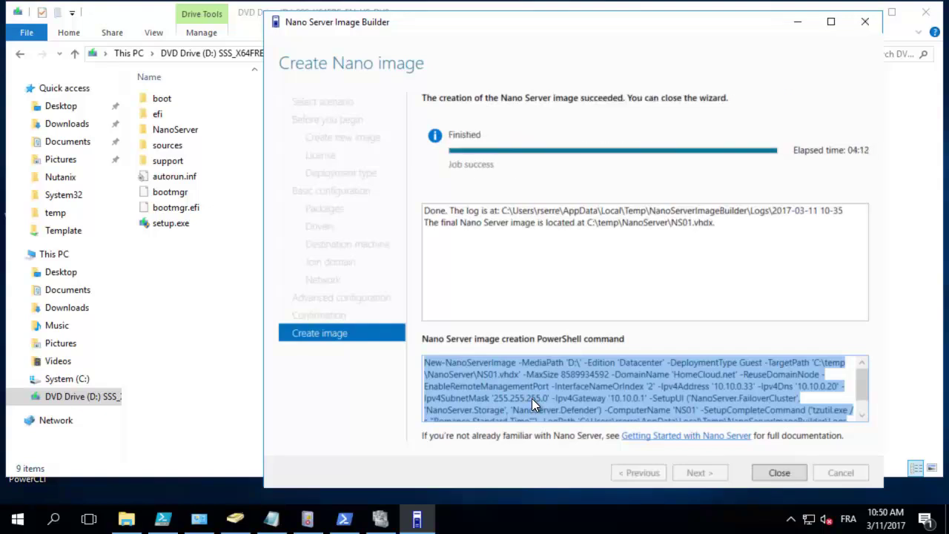
{"action": "left_click", "coordinate": [772, 475]}
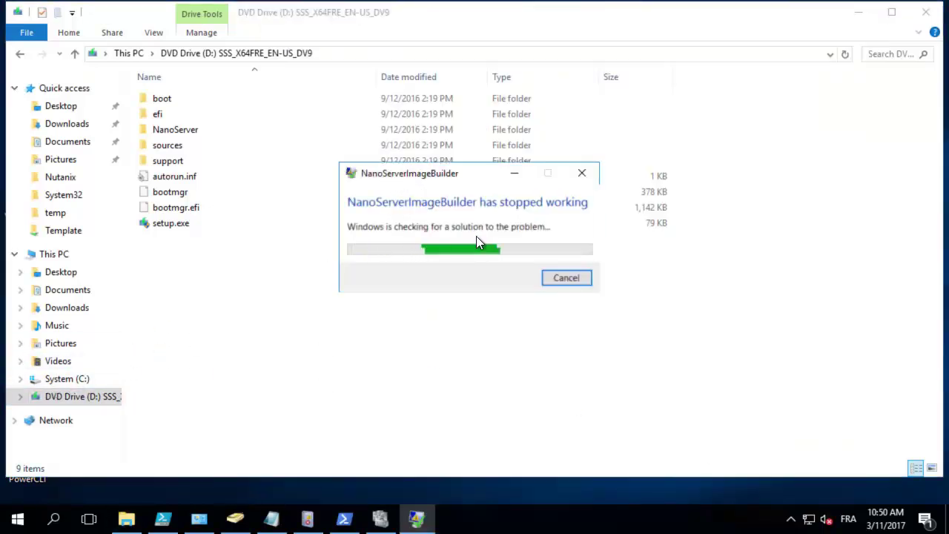
Step: Dismiss the crash message and confirm NS01.vhdx exists in C:\temp\NanoServer
{"action": "left_click", "coordinate": [65, 380]}
{"action": "left_click", "coordinate": [582, 174]}
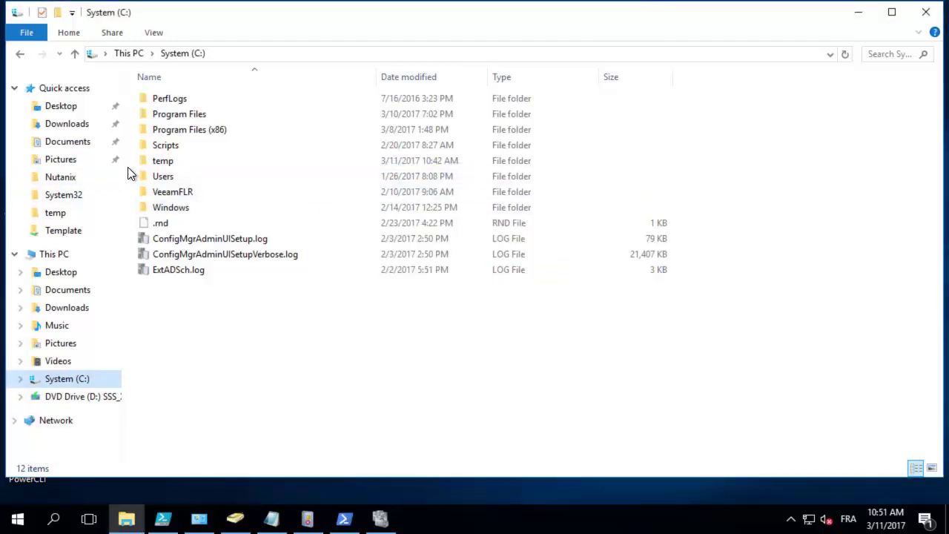
{"action": "double_click", "coordinate": [162, 160]}
{"action": "double_click", "coordinate": [165, 117]}
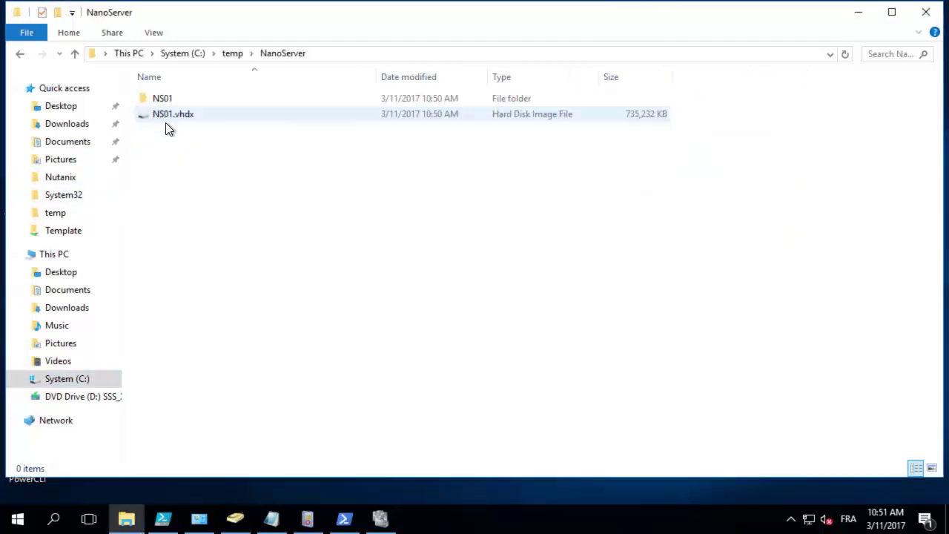
{"action": "left_click", "coordinate": [178, 122]}
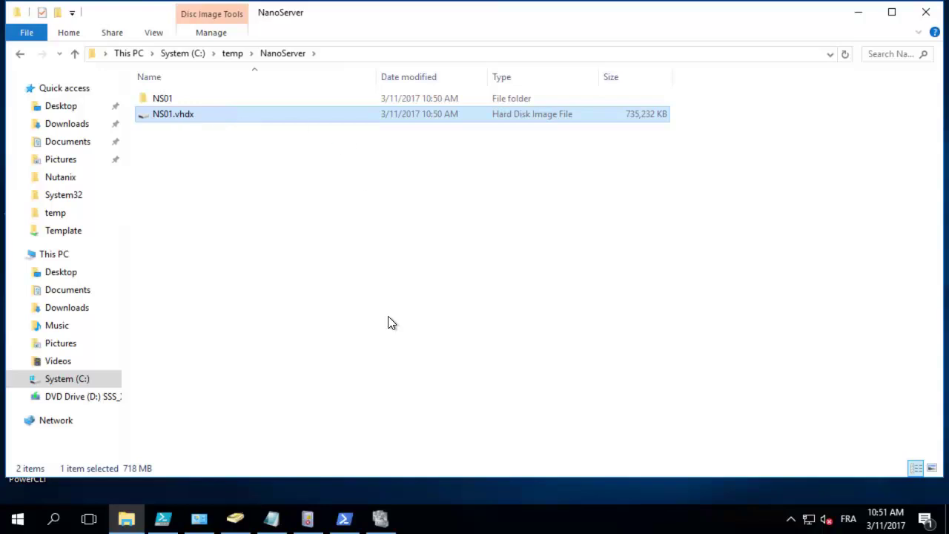
{"action": "left_click", "coordinate": [380, 517]}
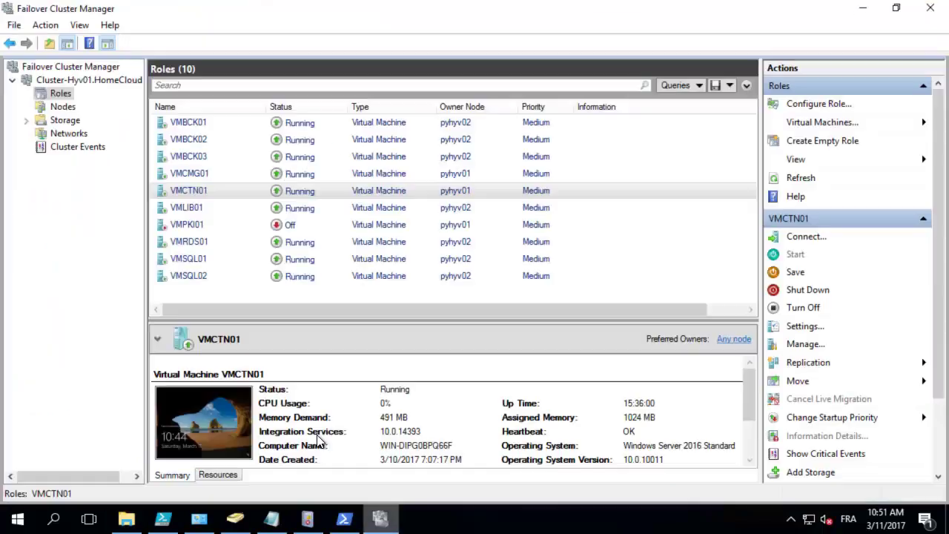
Step: Start a new virtual machine on node pyhyv01 and name it NS01
{"action": "right_click", "coordinate": [59, 92]}
{"action": "mouse_move", "coordinate": [119, 121]}
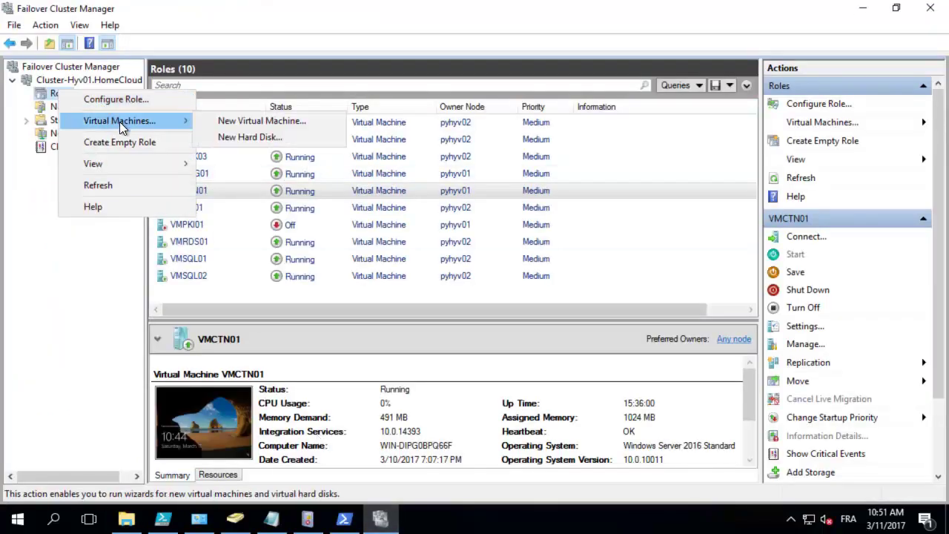
{"action": "left_click", "coordinate": [230, 118]}
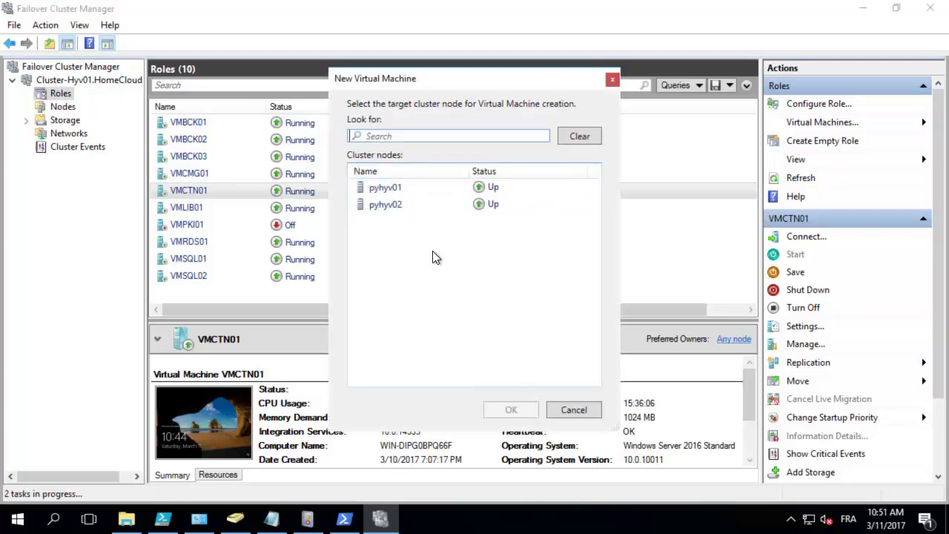
{"action": "left_click", "coordinate": [374, 187]}
{"action": "left_click", "coordinate": [511, 409]}
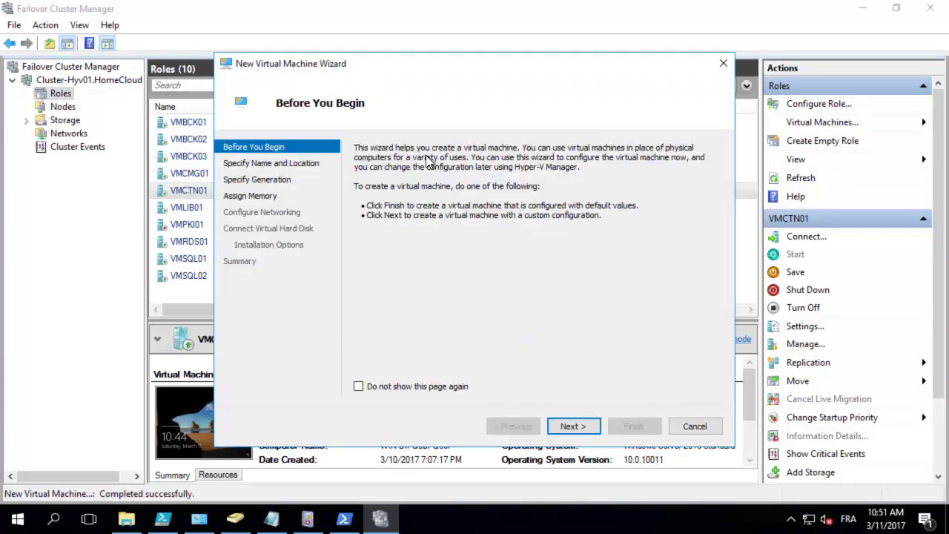
{"action": "left_click", "coordinate": [583, 429]}
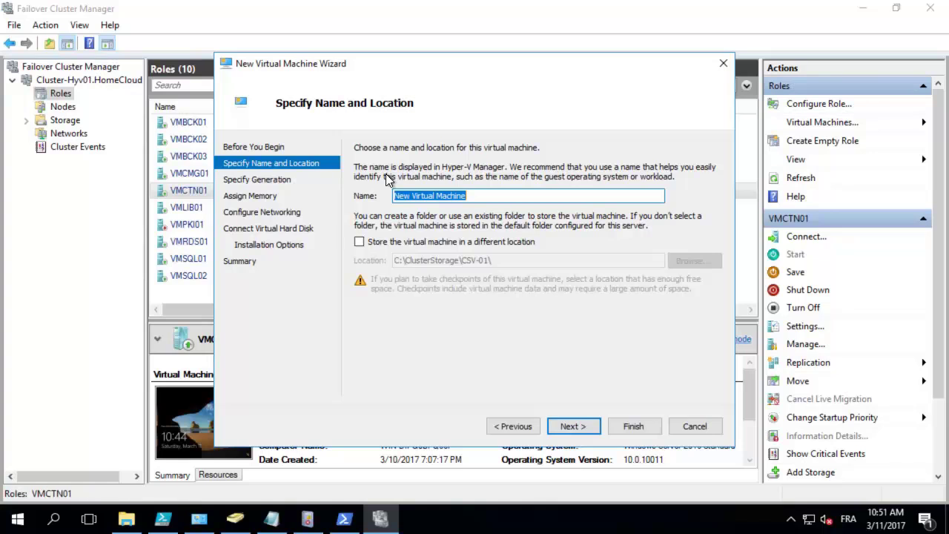
{"action": "type", "text": "NS01"}
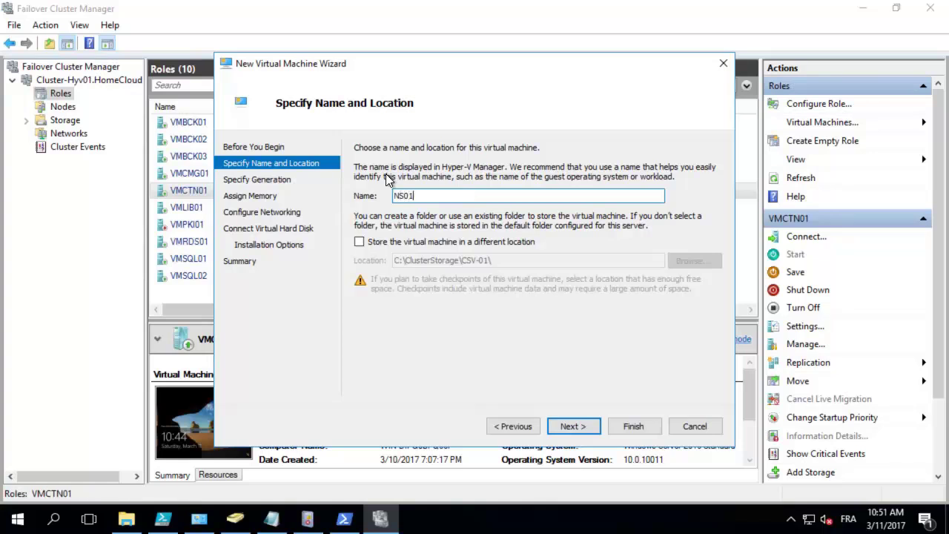
Step: Store NS01 in a different location as a Generation 2 VM with Dynamic Memory enabled
{"action": "left_click", "coordinate": [402, 241]}
{"action": "key", "text": "Return"}
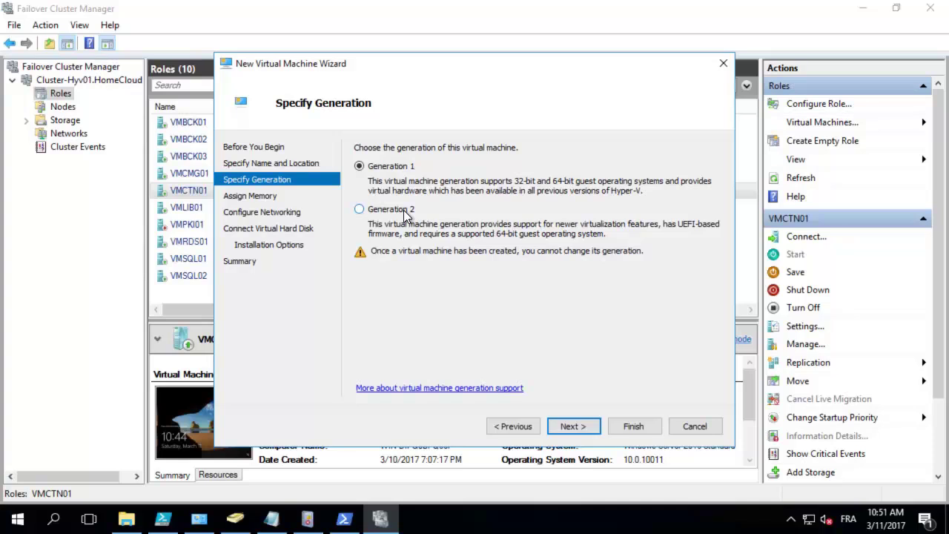
{"action": "left_click", "coordinate": [405, 215]}
{"action": "key", "text": "Return"}
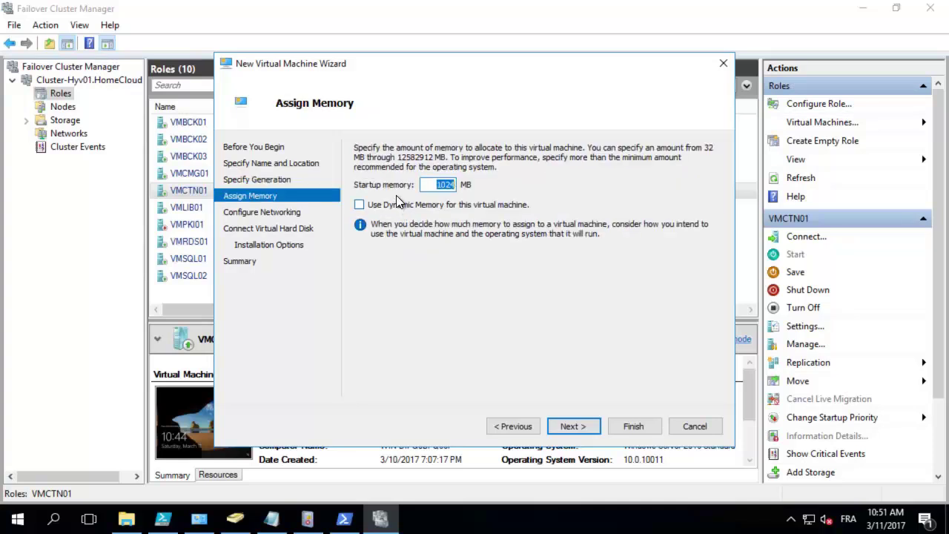
{"action": "left_click", "coordinate": [385, 207]}
{"action": "key", "text": "Return"}
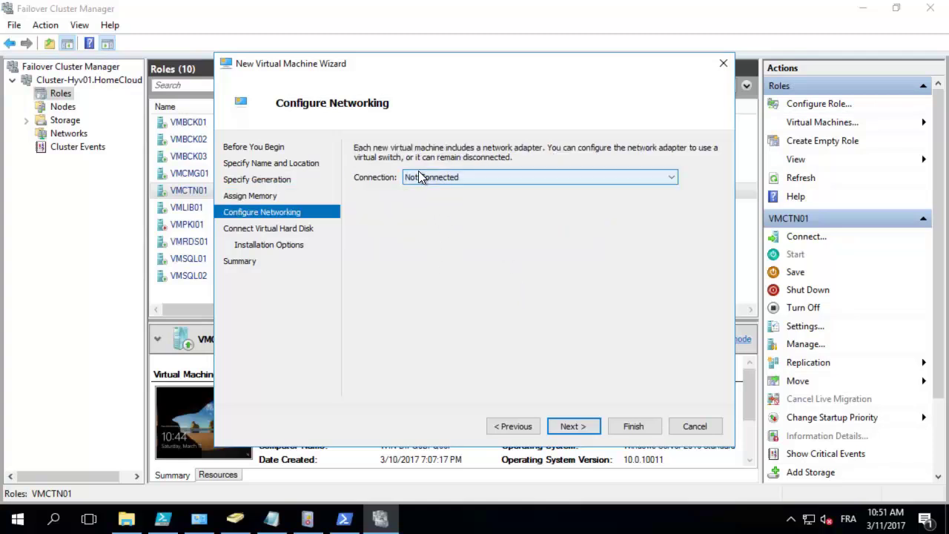
Step: Connect NS01 to SW-1G, attach the virtual hard disk later, and create the VM
{"action": "left_click", "coordinate": [419, 178]}
{"action": "left_click", "coordinate": [432, 199]}
{"action": "key", "text": "Return"}
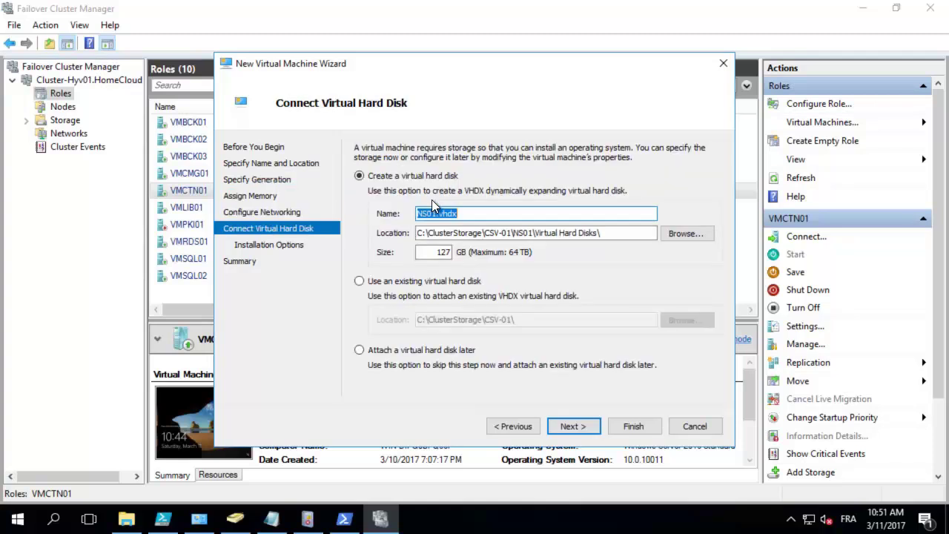
{"action": "left_click", "coordinate": [392, 350]}
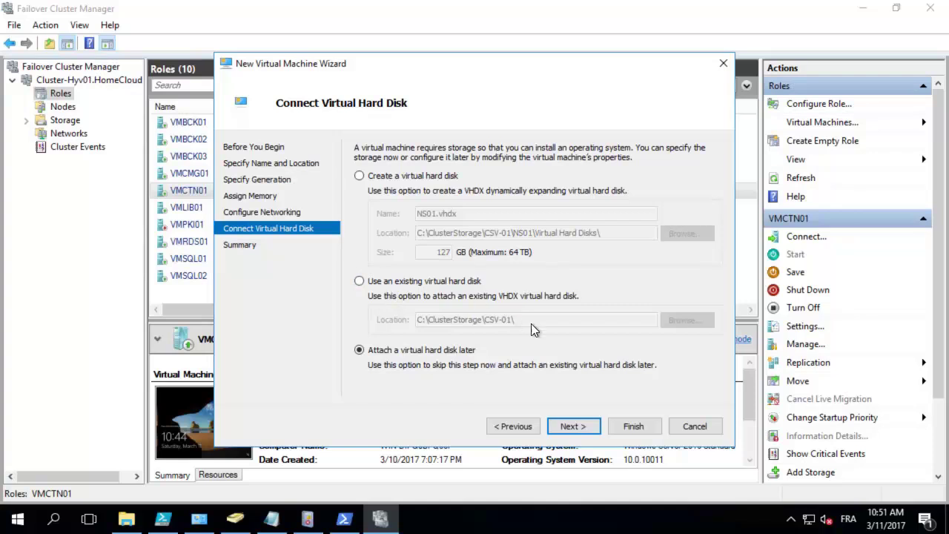
{"action": "key", "text": "Return"}
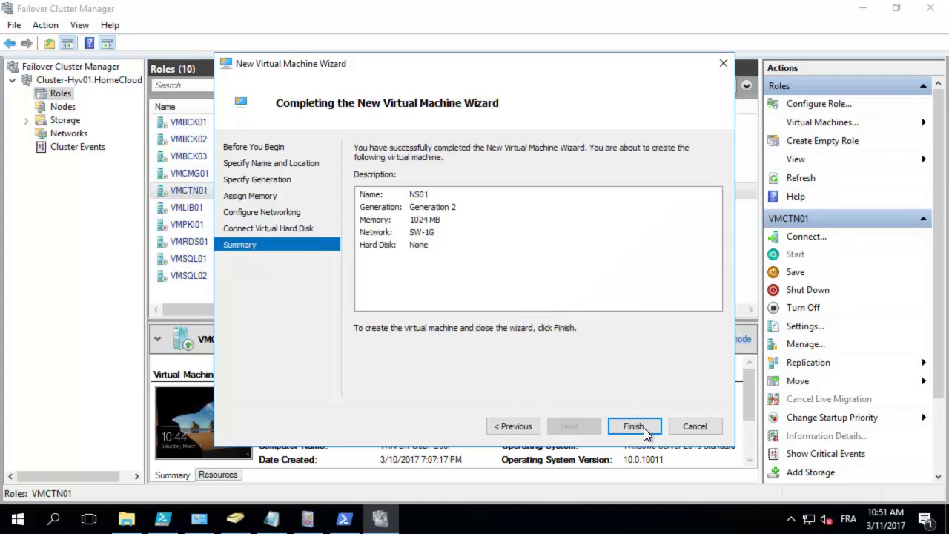
{"action": "left_click", "coordinate": [643, 427]}
Step: Copy NS01.vhdx and paste it into the NS01 folder on \\pyhyv01's CSV-01 share
{"action": "left_click", "coordinate": [126, 519]}
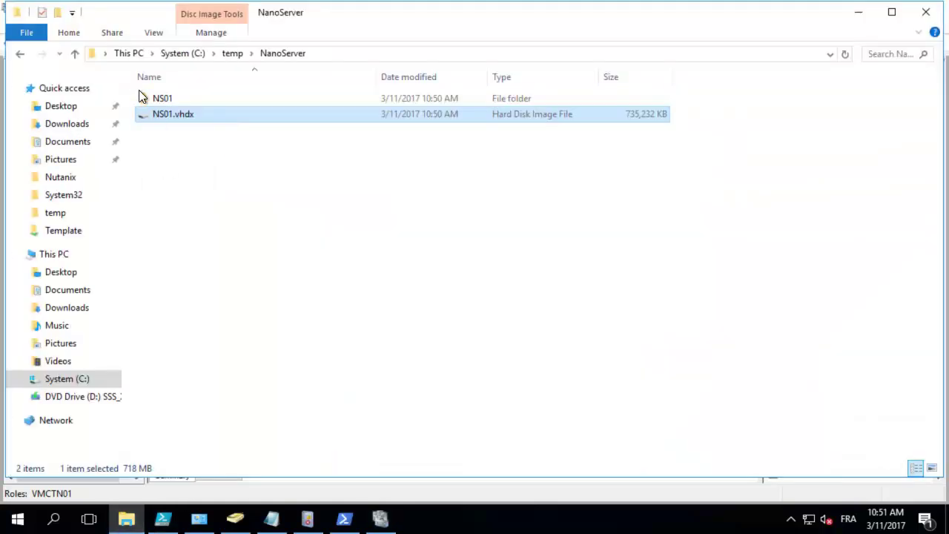
{"action": "right_click", "coordinate": [170, 115]}
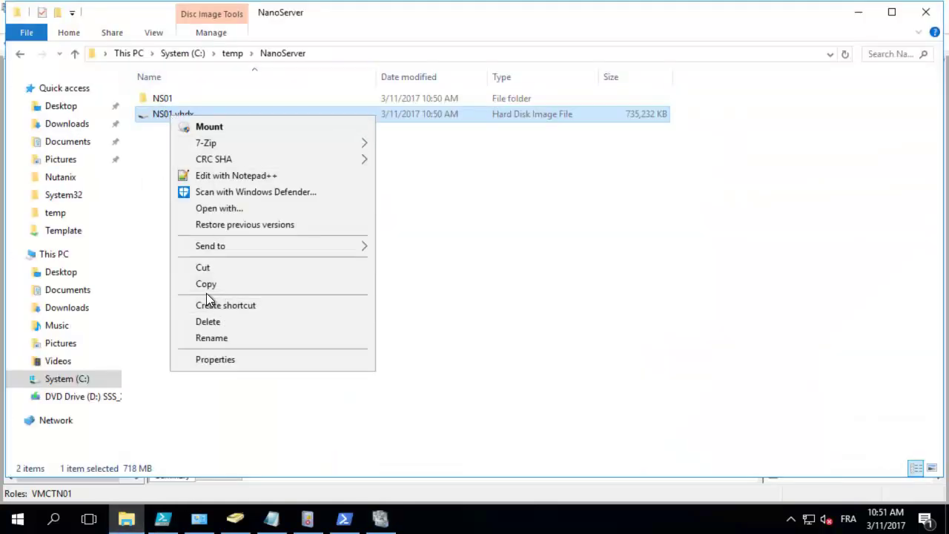
{"action": "left_click", "coordinate": [208, 284]}
{"action": "left_click", "coordinate": [331, 49]}
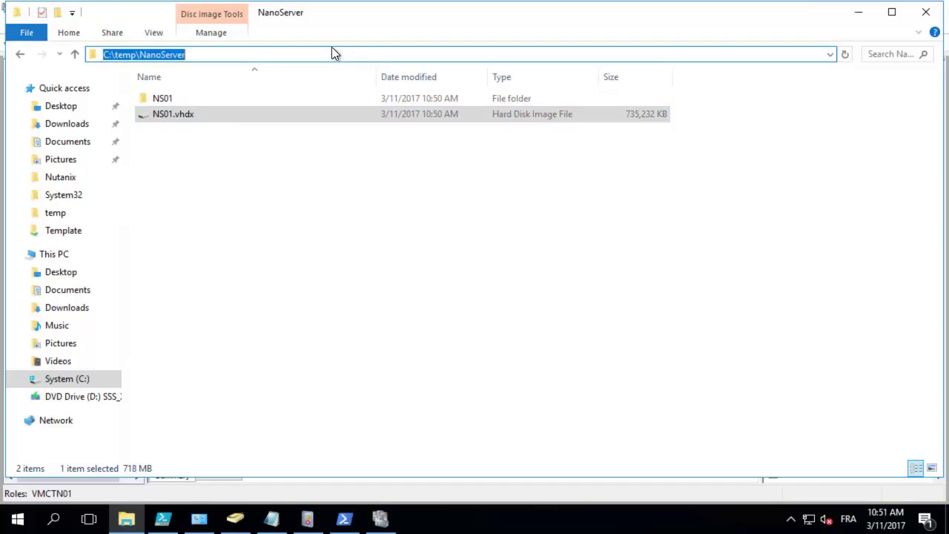
{"action": "type", "text": "\\\\"}
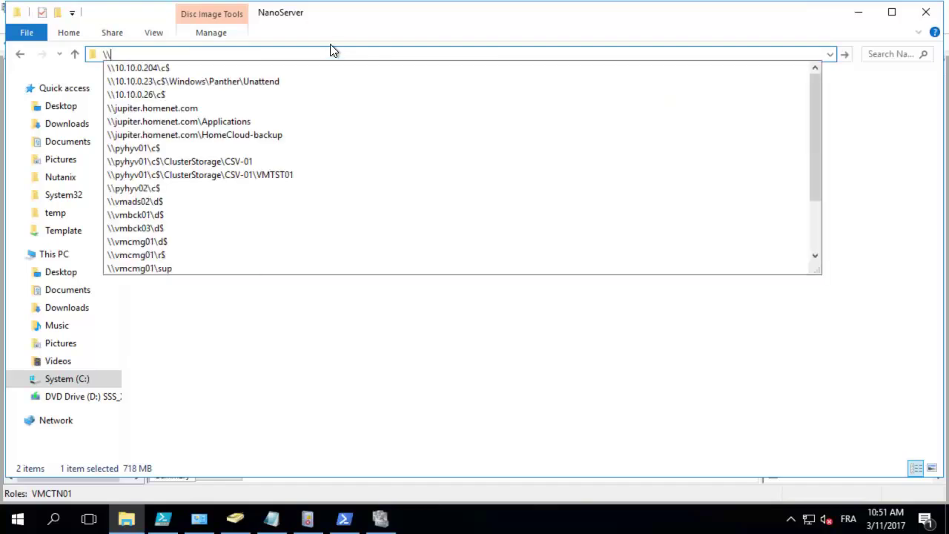
{"action": "type", "text": "pyhyv01"}
{"action": "key", "text": "Down"}
{"action": "key", "text": "Down"}
{"action": "key", "text": "Return"}
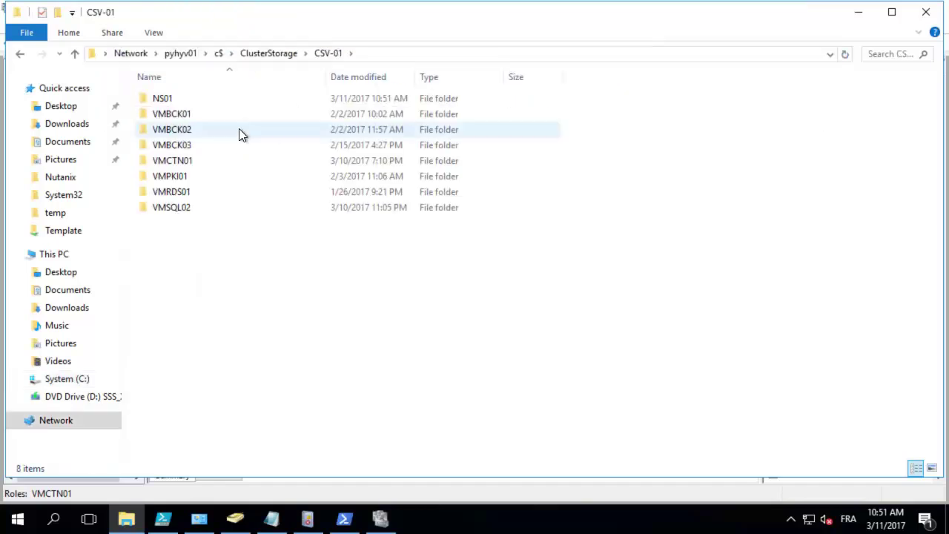
{"action": "double_click", "coordinate": [215, 98]}
{"action": "right_click", "coordinate": [198, 155]}
{"action": "left_click", "coordinate": [231, 246]}
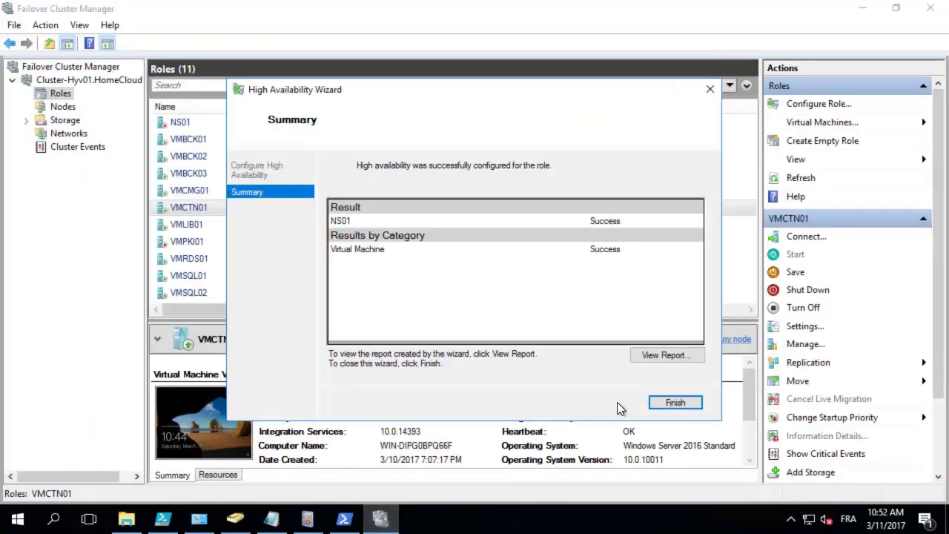
Step: Close the HA wizard and add ns01.vhdx as a hard drive on NS01's SCSI controller
{"action": "left_click", "coordinate": [657, 403]}
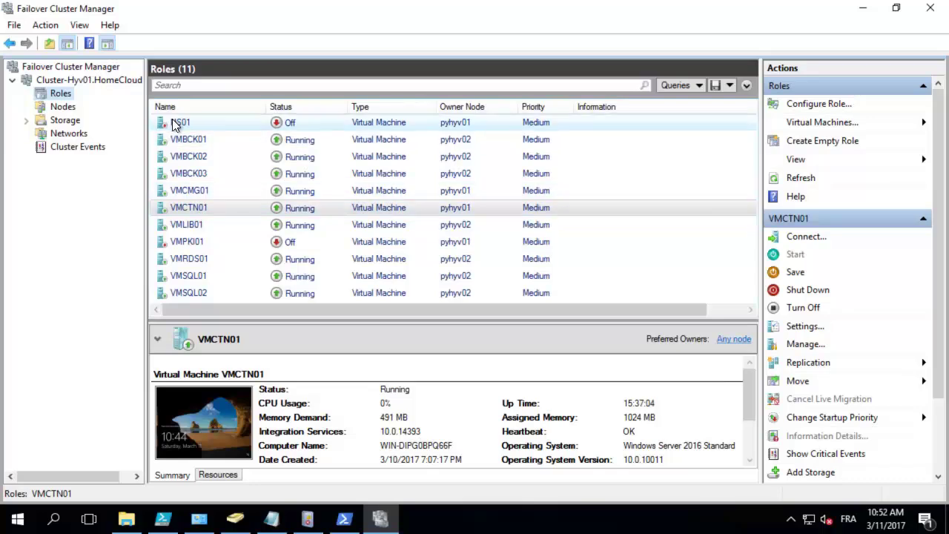
{"action": "right_click", "coordinate": [173, 123]}
{"action": "left_click", "coordinate": [217, 214]}
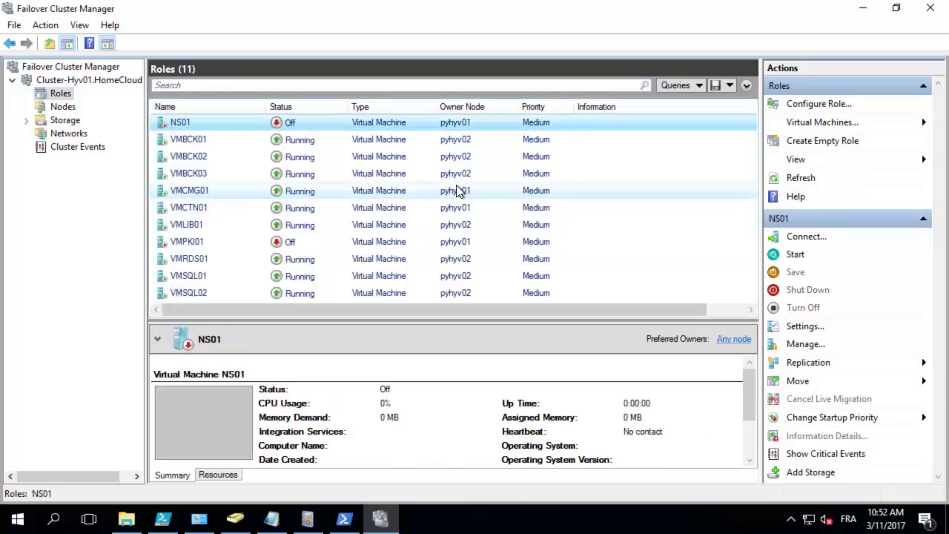
{"action": "left_click", "coordinate": [318, 168]}
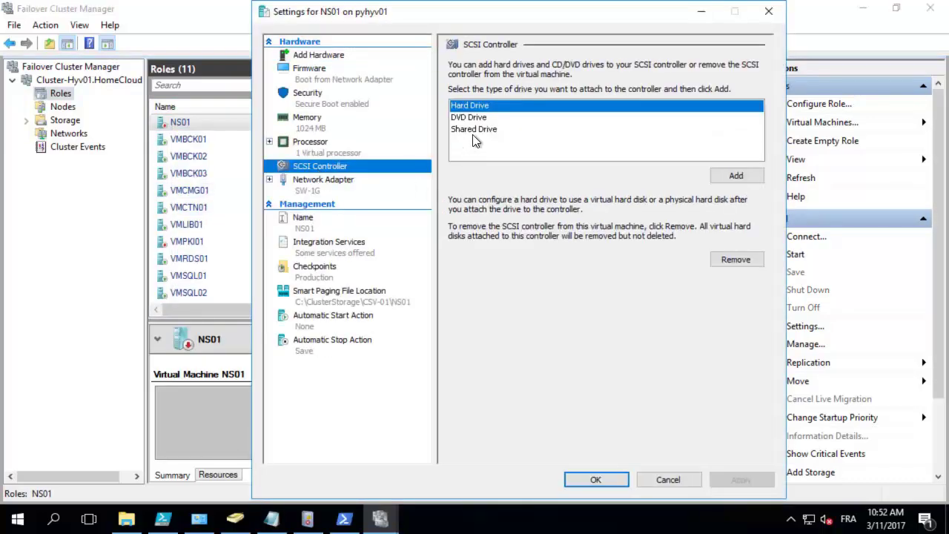
{"action": "left_click", "coordinate": [736, 175]}
{"action": "left_click", "coordinate": [731, 209]}
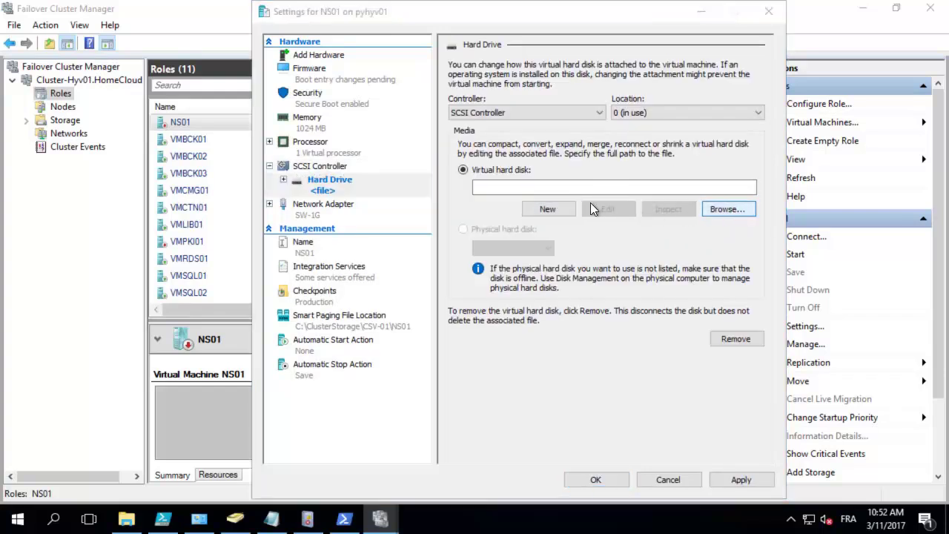
{"action": "double_click", "coordinate": [445, 117]}
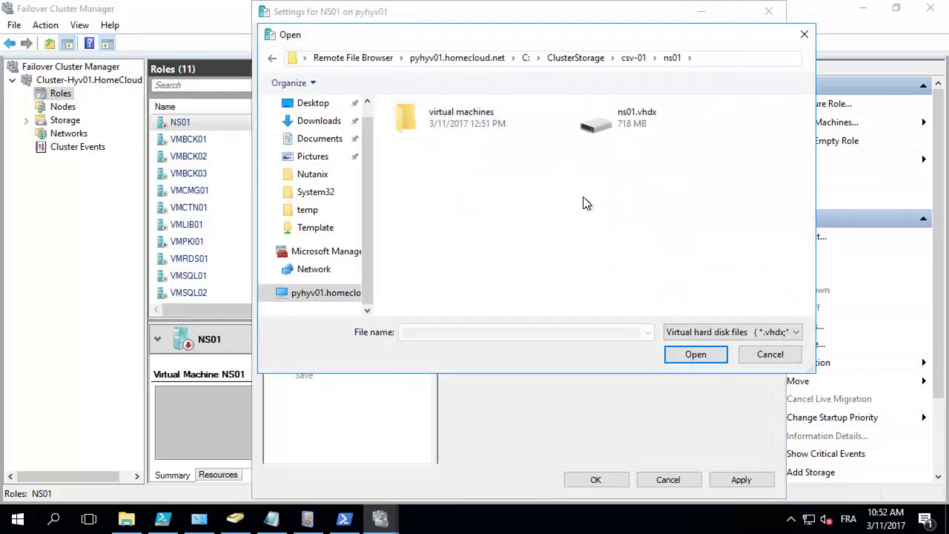
{"action": "left_click", "coordinate": [629, 127]}
{"action": "left_click", "coordinate": [695, 353]}
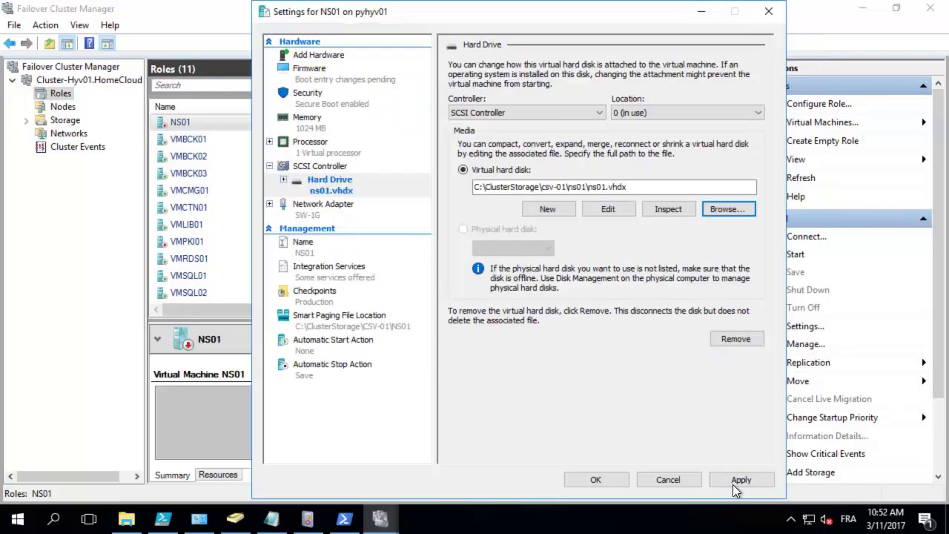
{"action": "left_click", "coordinate": [733, 485]}
Step: Move the hard drive to the top of NS01's firmware boot order and save
{"action": "left_click", "coordinate": [309, 70]}
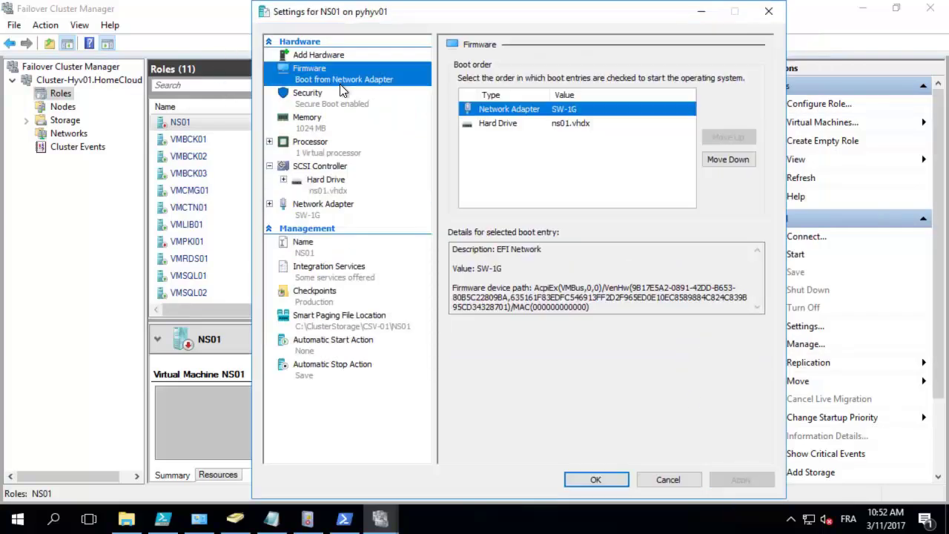
{"action": "left_click", "coordinate": [497, 125]}
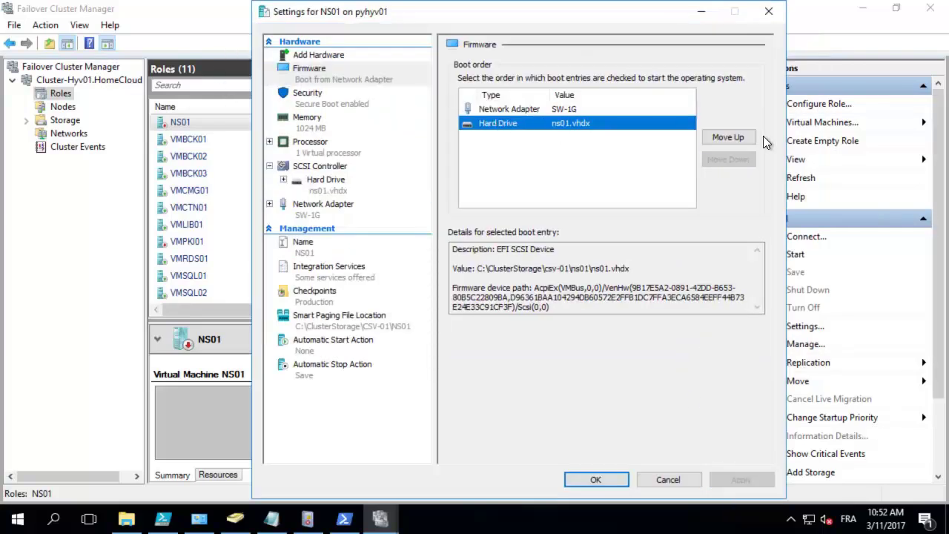
{"action": "left_click", "coordinate": [718, 137]}
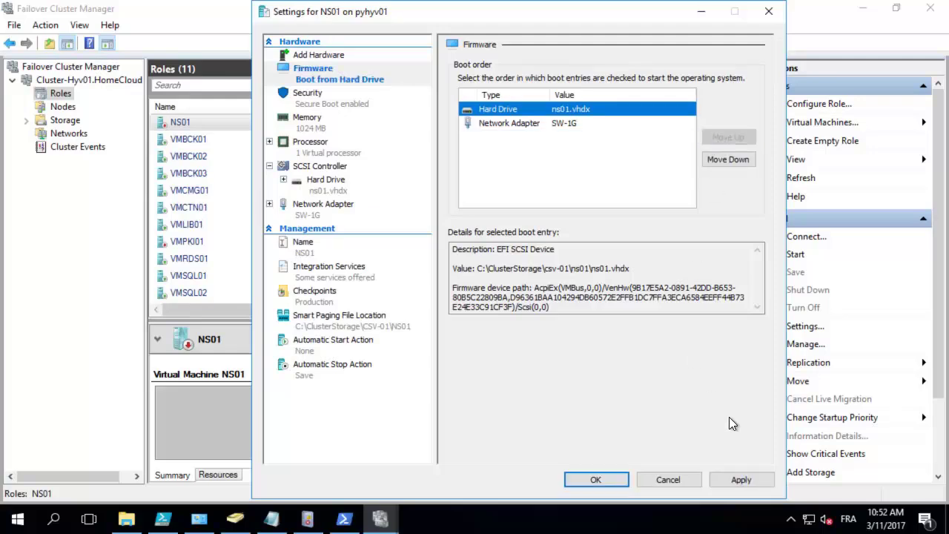
{"action": "left_click", "coordinate": [745, 481]}
{"action": "left_click", "coordinate": [606, 477]}
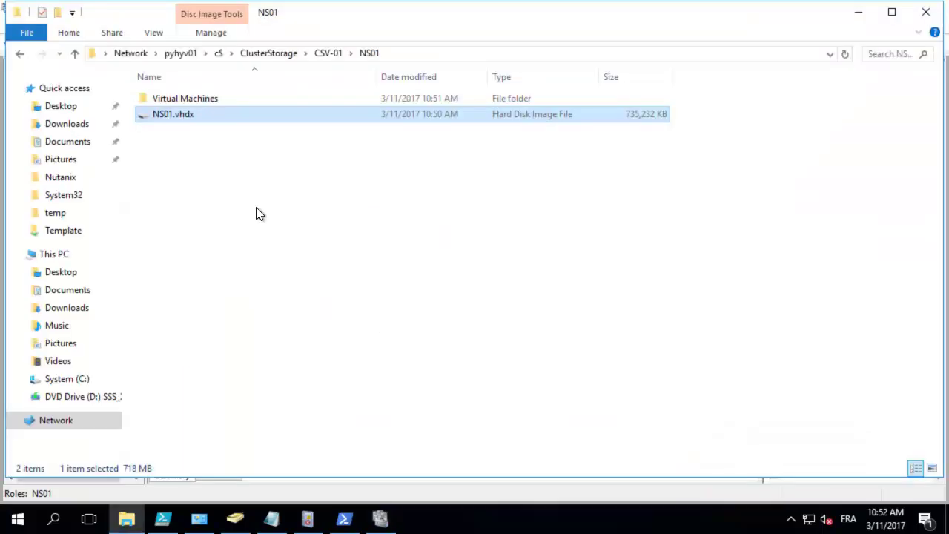
Step: Connect to the NS01 console and start the virtual machine
{"action": "left_click", "coordinate": [378, 521]}
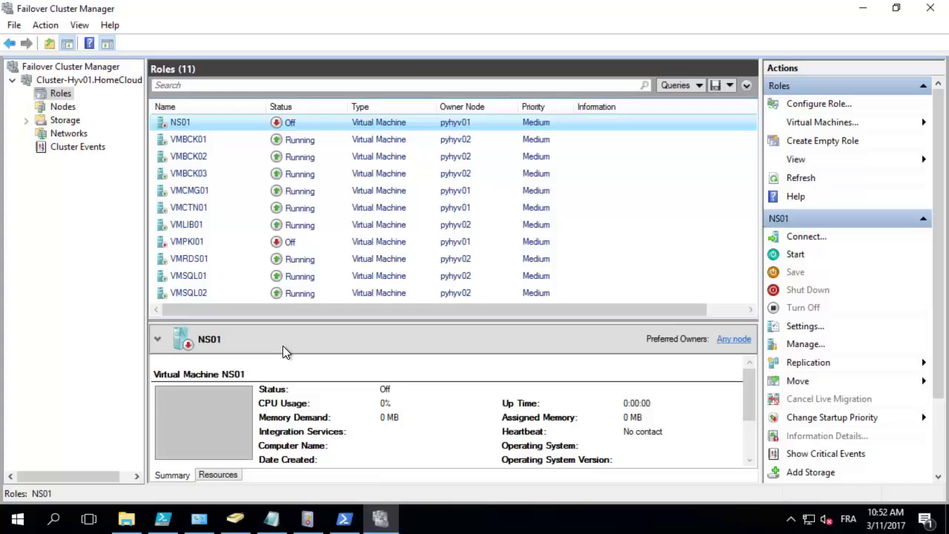
{"action": "right_click", "coordinate": [200, 117]}
{"action": "left_click", "coordinate": [225, 127]}
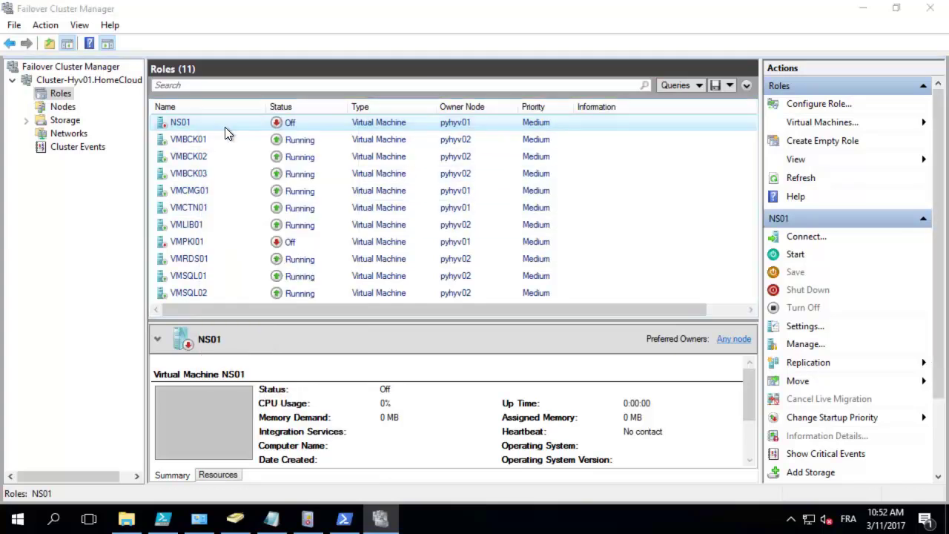
{"action": "left_click", "coordinate": [59, 67]}
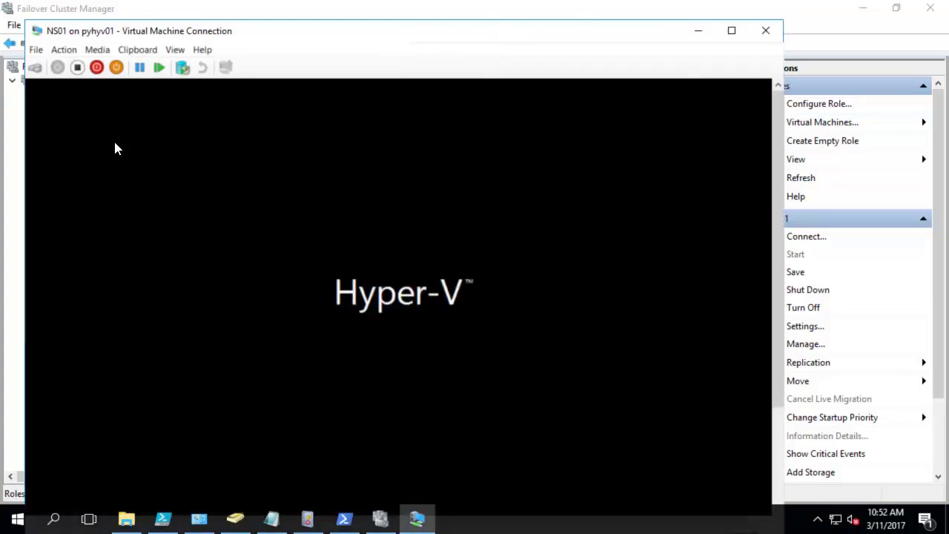
Step: Log in to NS01 as administrator with the account password
{"action": "left_click_drag", "start_coordinate": [248, 31], "coordinate": [257, 16]}
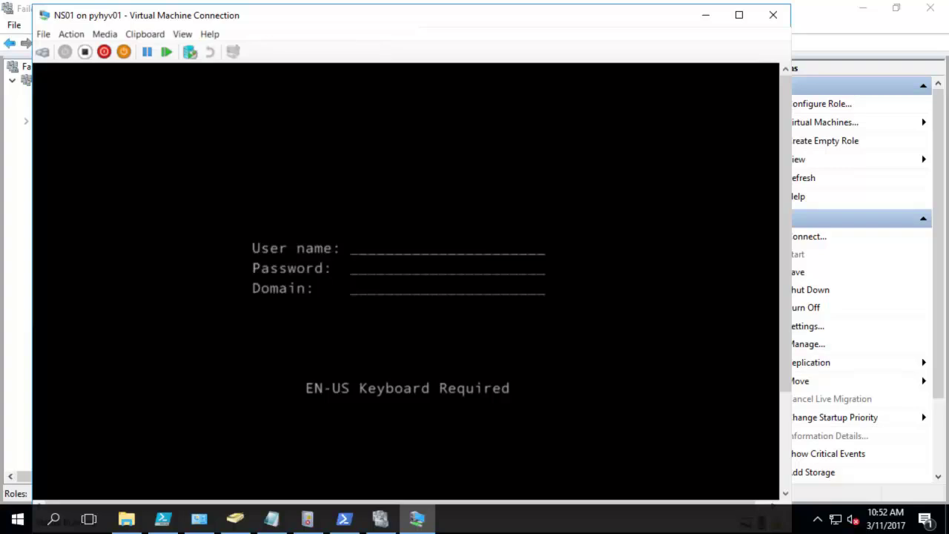
{"action": "type", "text": "admi"}
{"action": "type", "text": "nisd"}
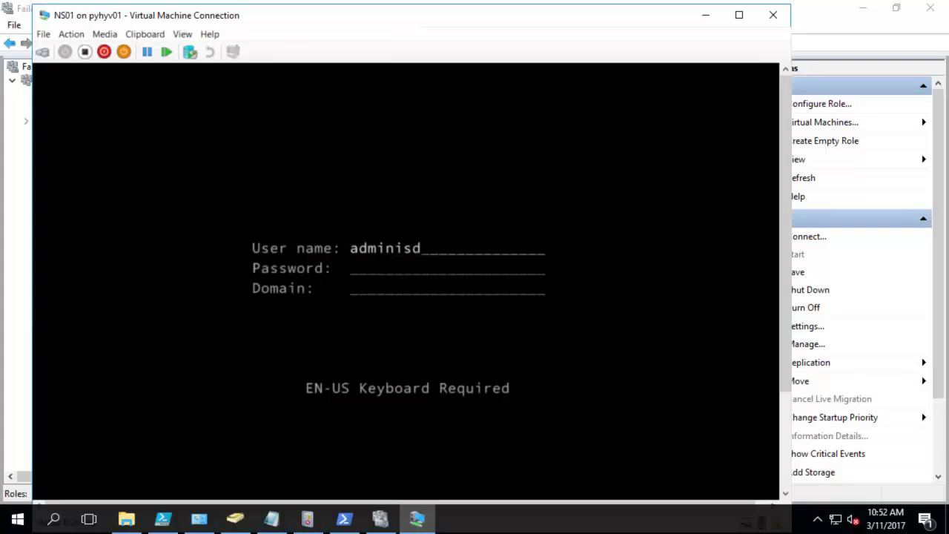
{"action": "key", "text": "BackSpace"}
{"action": "type", "text": "trator"}
{"action": "key", "text": "Tab"}
{"action": "type", "text": "**"}
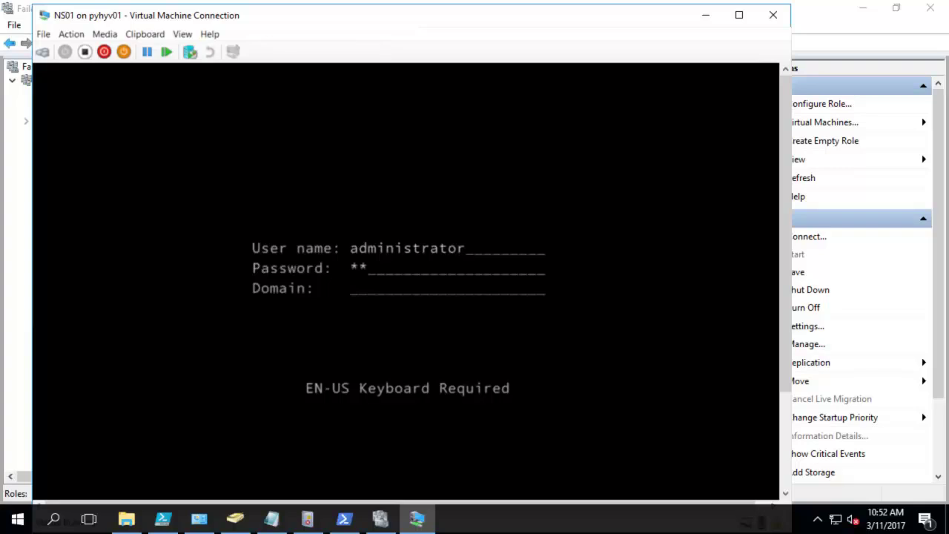
{"action": "type", "text": "******"}
{"action": "key", "text": "Return"}
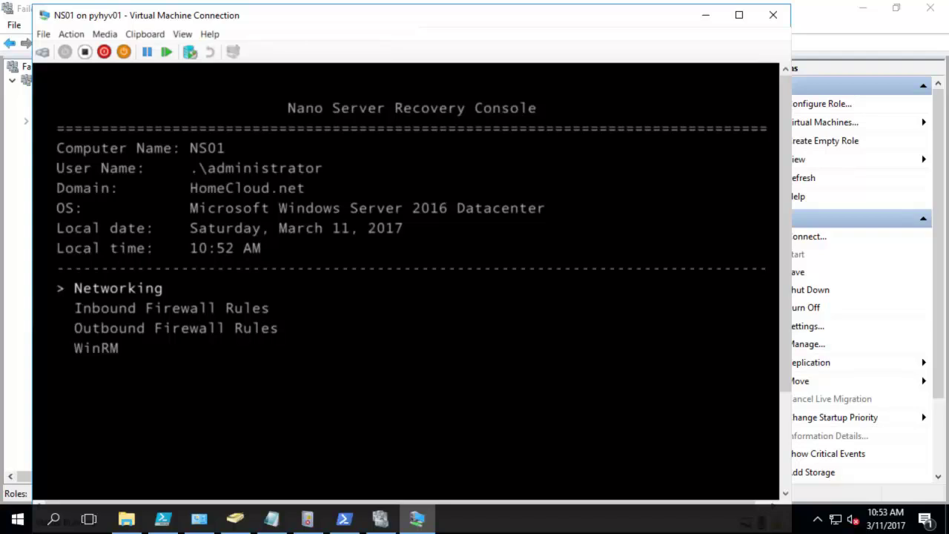
Step: Open the Ethernet adapter's IPv4 settings under Networking in the recovery console
{"action": "key", "text": "Return"}
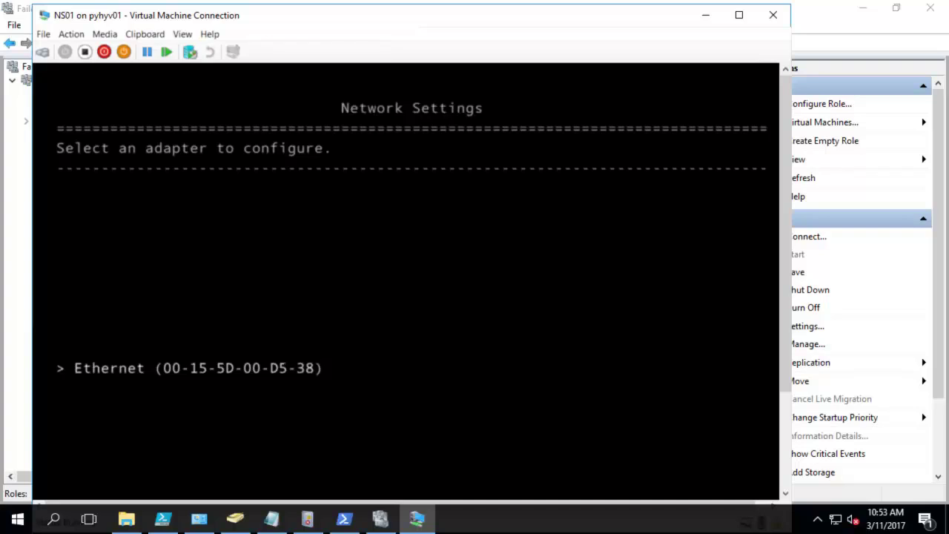
{"action": "key", "text": "Return"}
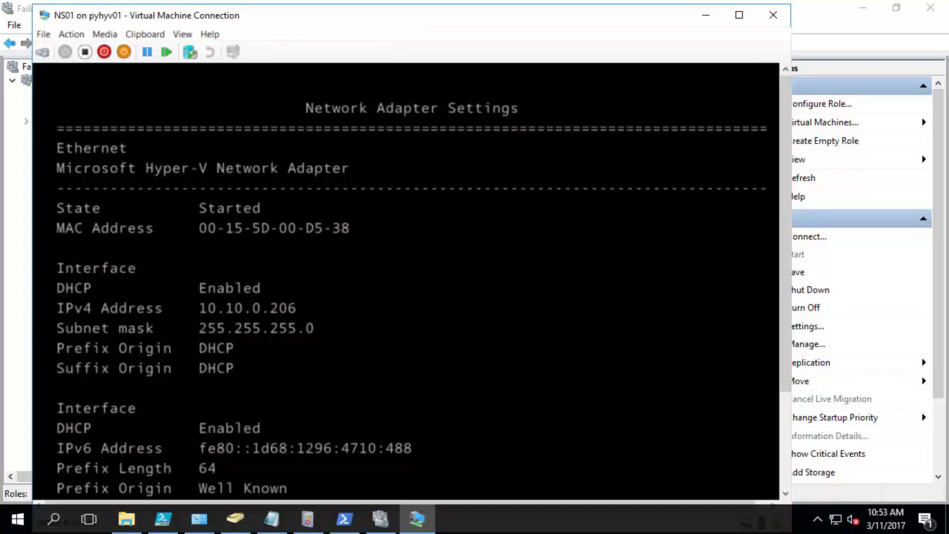
{"action": "left_click_drag", "start_coordinate": [787, 299], "coordinate": [764, 419]}
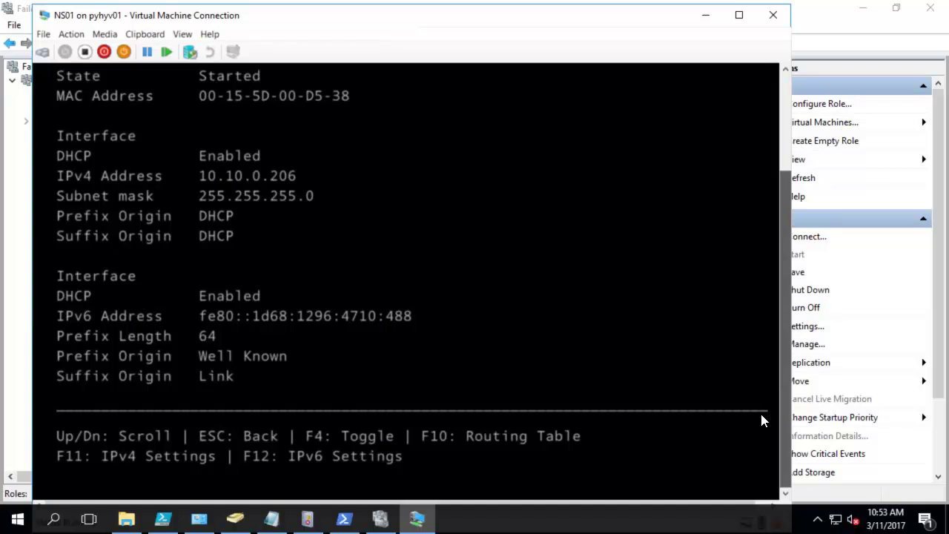
{"action": "left_click_drag", "start_coordinate": [764, 420], "coordinate": [764, 421]}
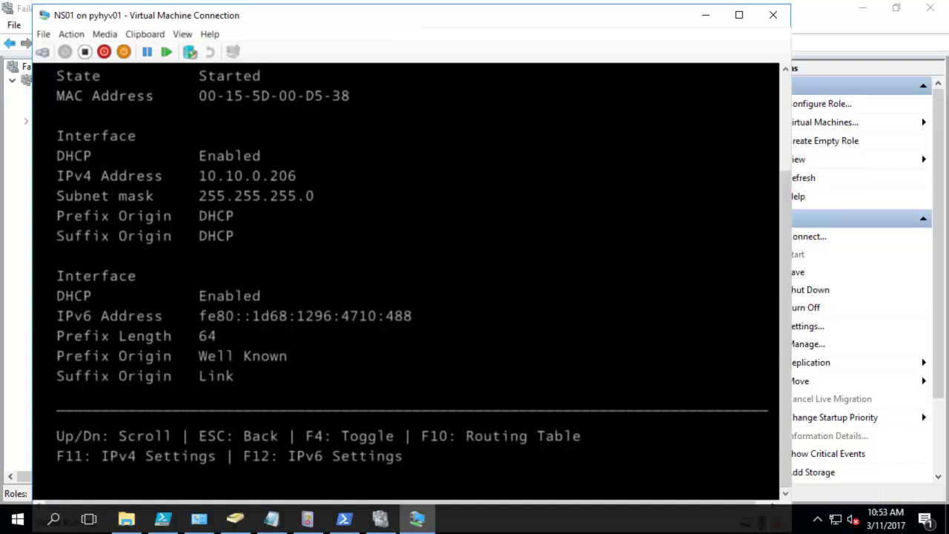
{"action": "key", "text": "F11"}
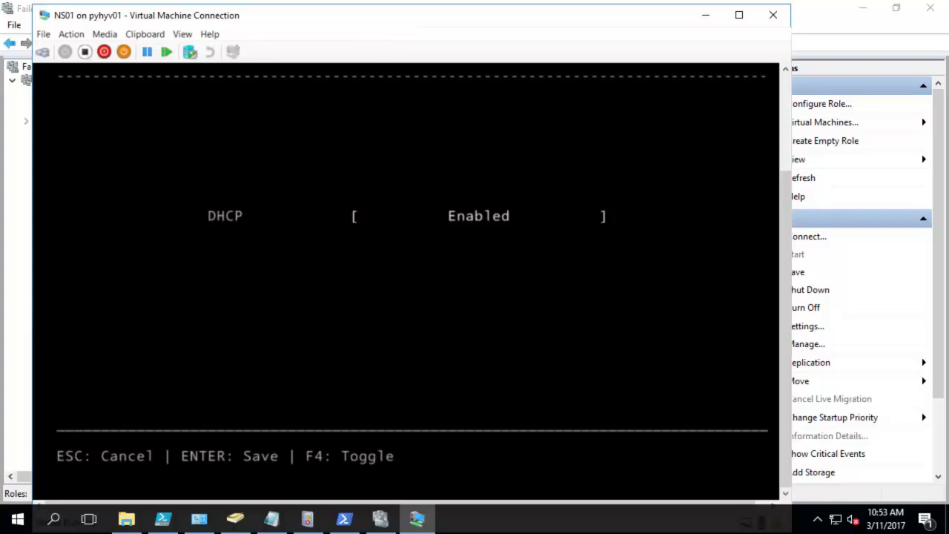
Step: Disable DHCP and save static IP 10.10.0.35, mask 255.255.255.0, gateway 10.10.0.1
{"action": "key", "text": "F4"}
{"action": "type", "text": "1"}
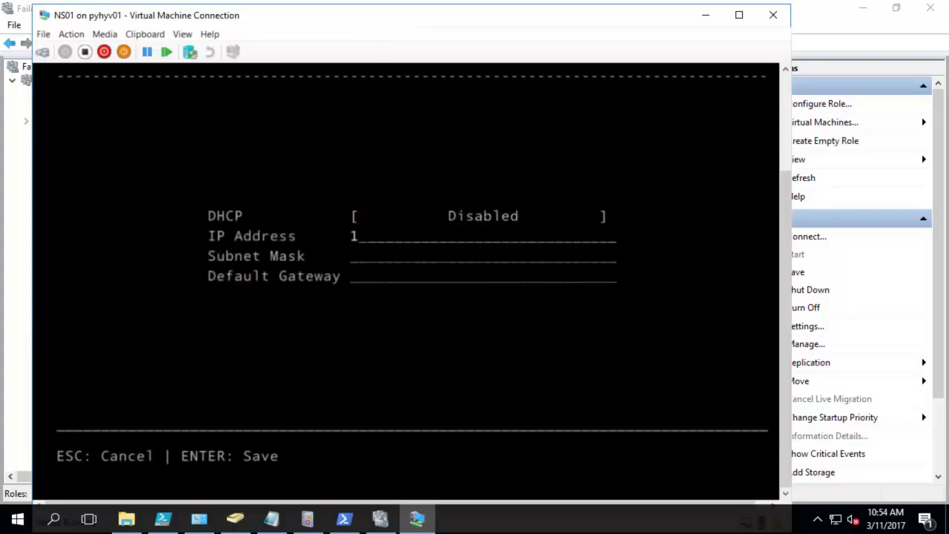
{"action": "type", "text": "0.10.0.35"}
{"action": "key", "text": "Down"}
{"action": "type", "text": "2"}
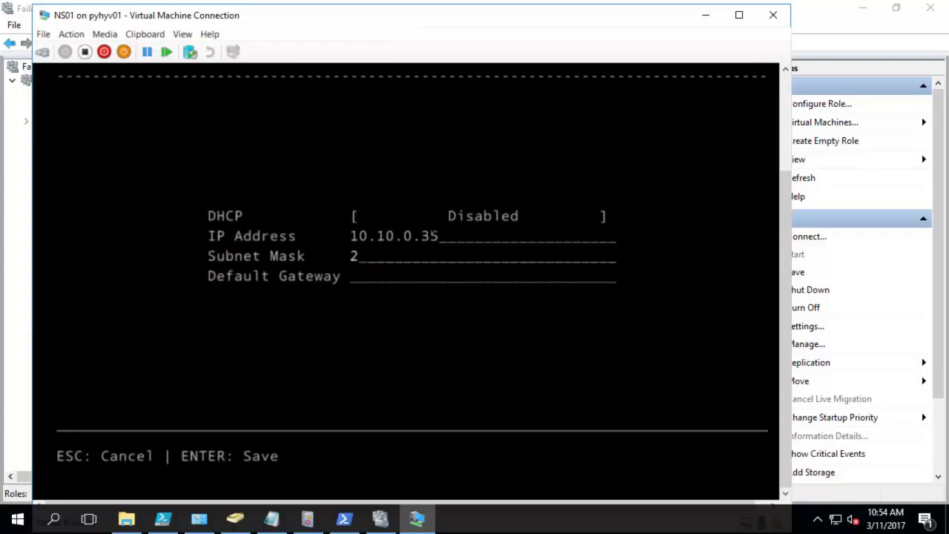
{"action": "type", "text": "55.255.255.0"}
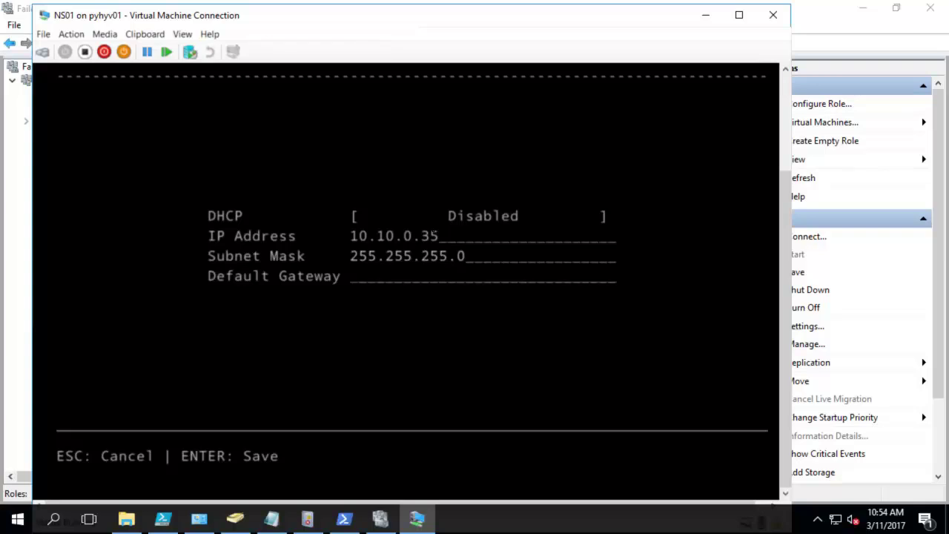
{"action": "key", "text": "Down"}
{"action": "type", "text": "10.10.0.1"}
{"action": "key", "text": "Return"}
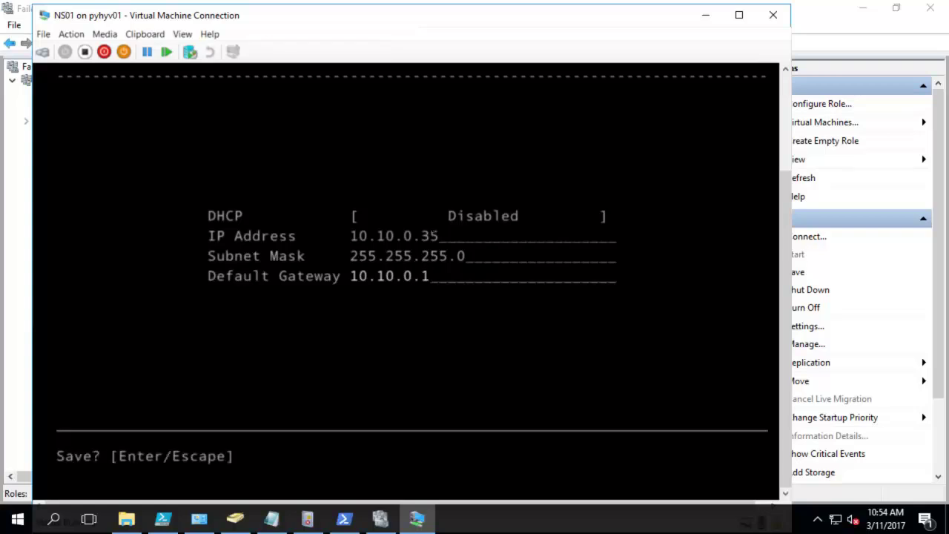
{"action": "key", "text": "Return"}
{"action": "key", "text": "Return"}
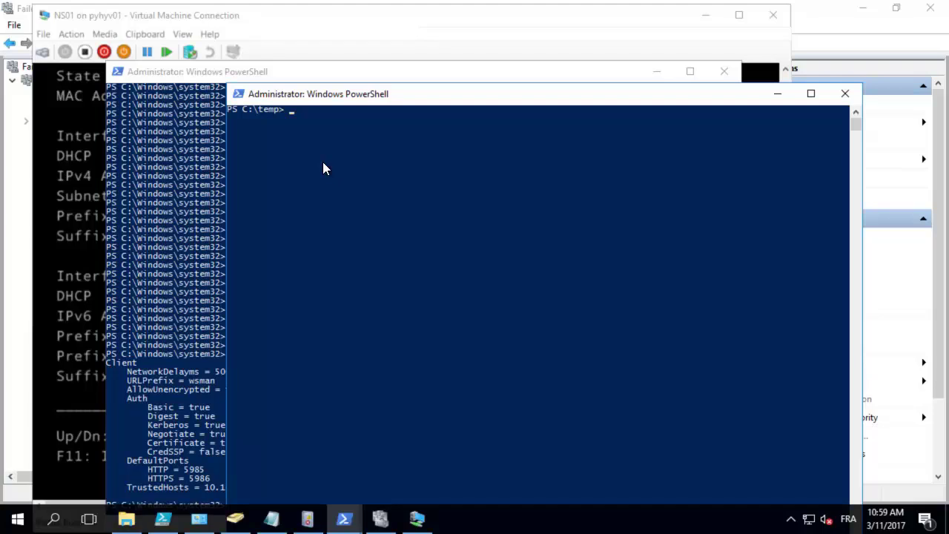
Step: Add 10.10.0.35 to WinRM TrustedHosts and enter a PSSession as NS01\Administrator
{"action": "type", "text": "winrm s winrm/config/client '@{TrustedHosts=\"10.10.0.35\"}'"}
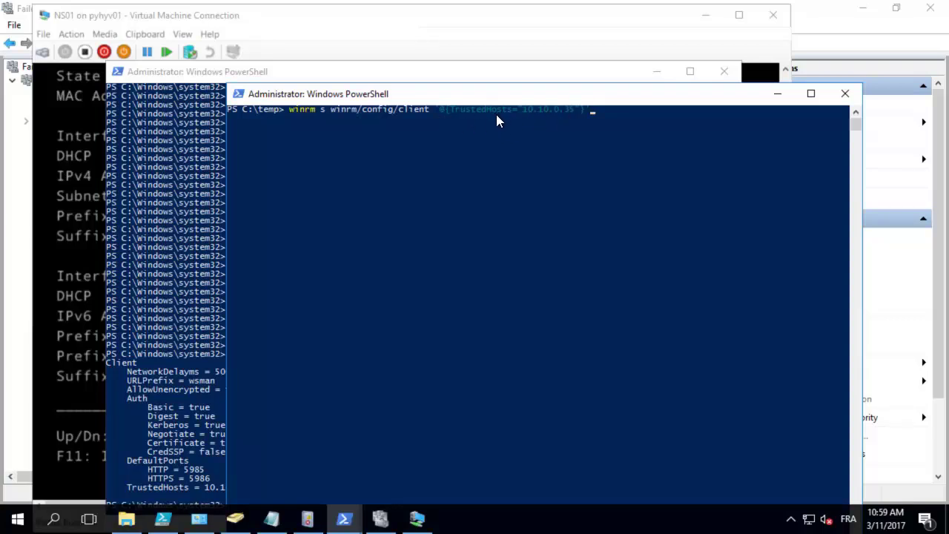
{"action": "key", "text": "Return"}
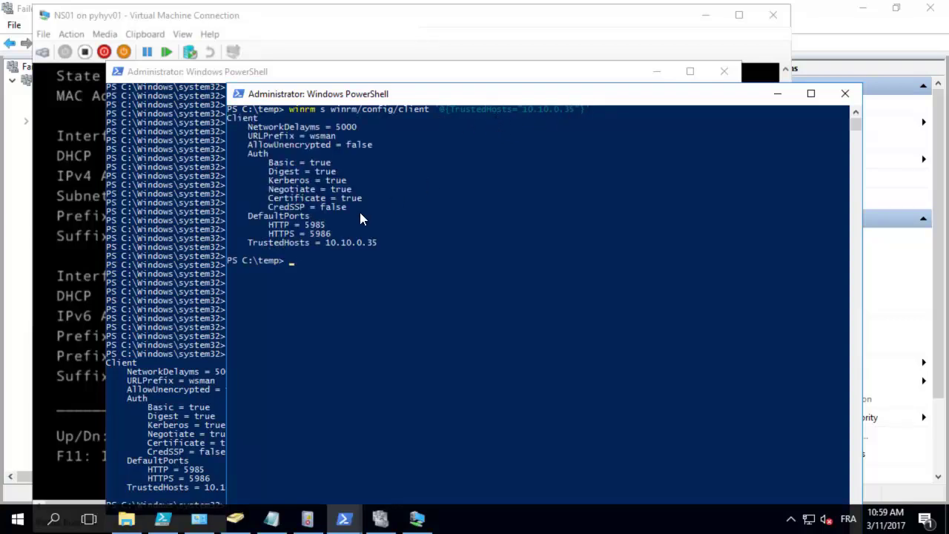
{"action": "type", "text": "enter-pssession"}
{"action": "key", "text": "Tab"}
{"action": "type", "text": "1"}
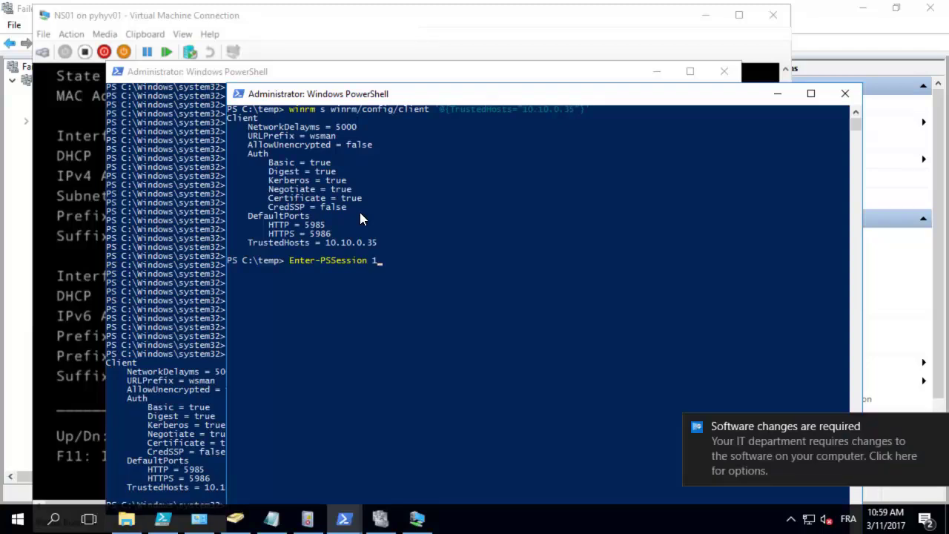
{"action": "type", "text": "0.10.0.35"}
{"action": "left_click", "coordinate": [569, 292]}
{"action": "type", "text": "-credential NS01\\Adminis"}
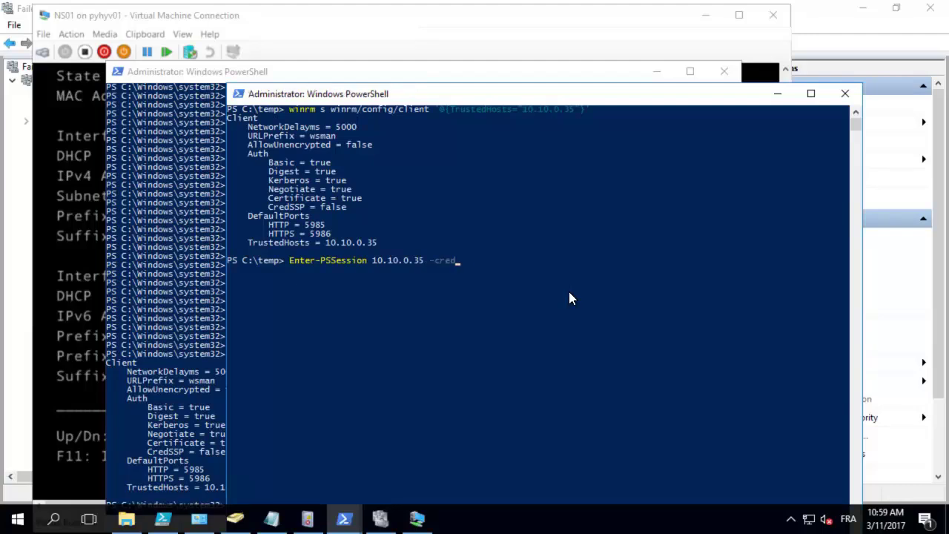
{"action": "type", "text": "trator"}
{"action": "key", "text": "Return"}
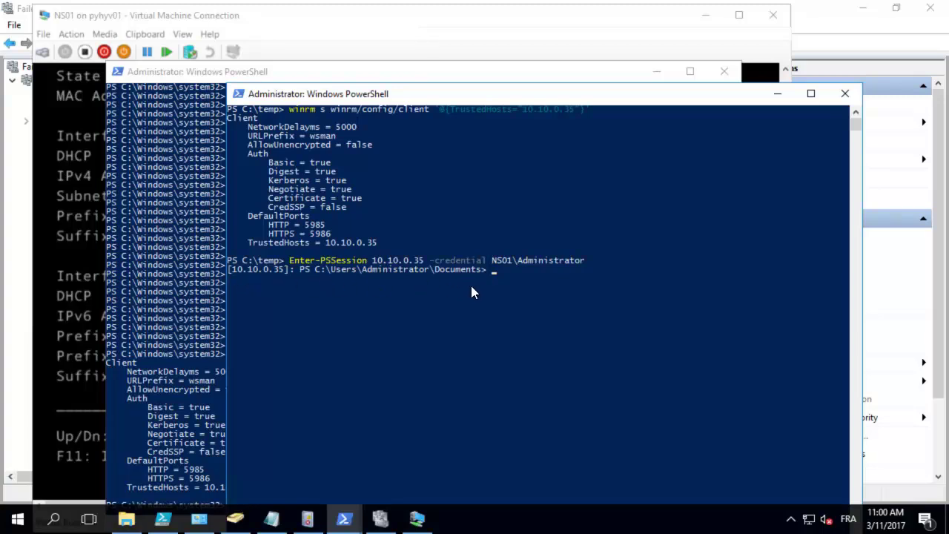
Step: Run hostname and ipconfig in the remote session to verify NS01's name and address
{"action": "type", "text": "hostname"}
{"action": "key", "text": "Return"}
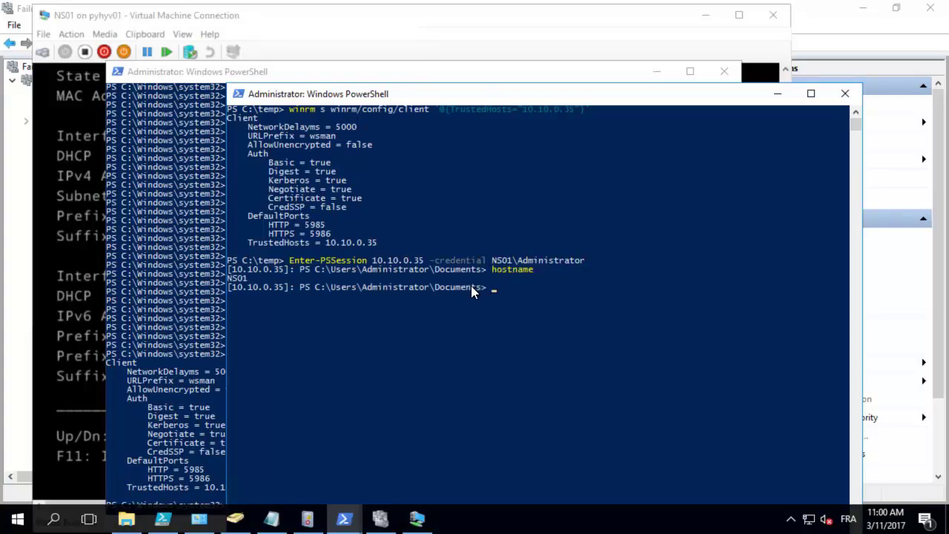
{"action": "type", "text": "ipconfig"}
{"action": "key", "text": "Return"}
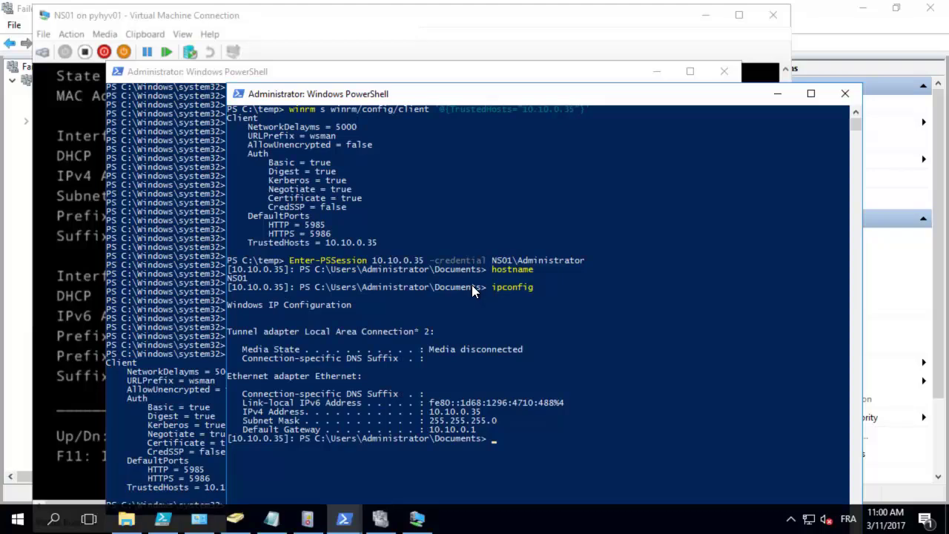
Step: Set Ethernet DNS servers to 10.10.0.20 and 10.10.0.21, checking ipconfig /all before and after
{"action": "type", "text": "ipconfig /all"}
{"action": "key", "text": "Return"}
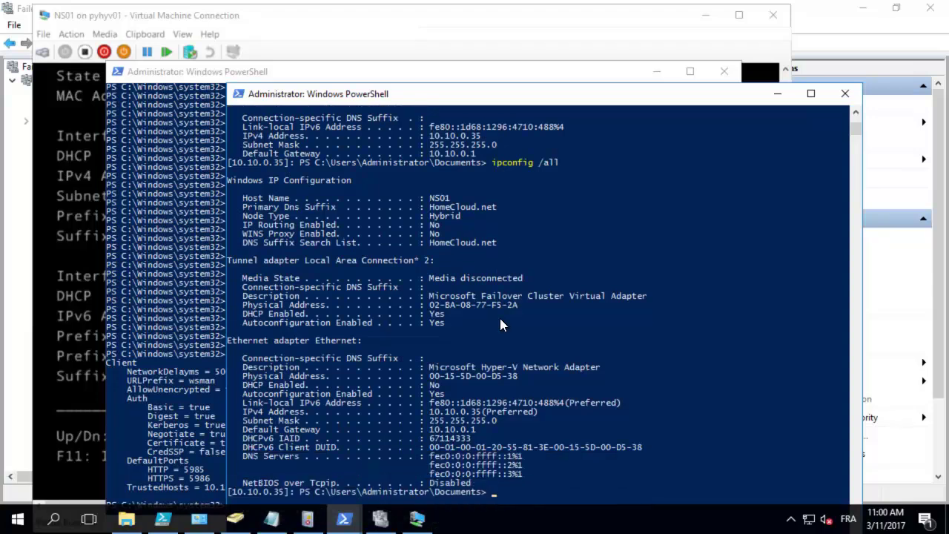
{"action": "scroll", "coordinate": [500, 325], "scroll_direction": "down", "scroll_amount": 1}
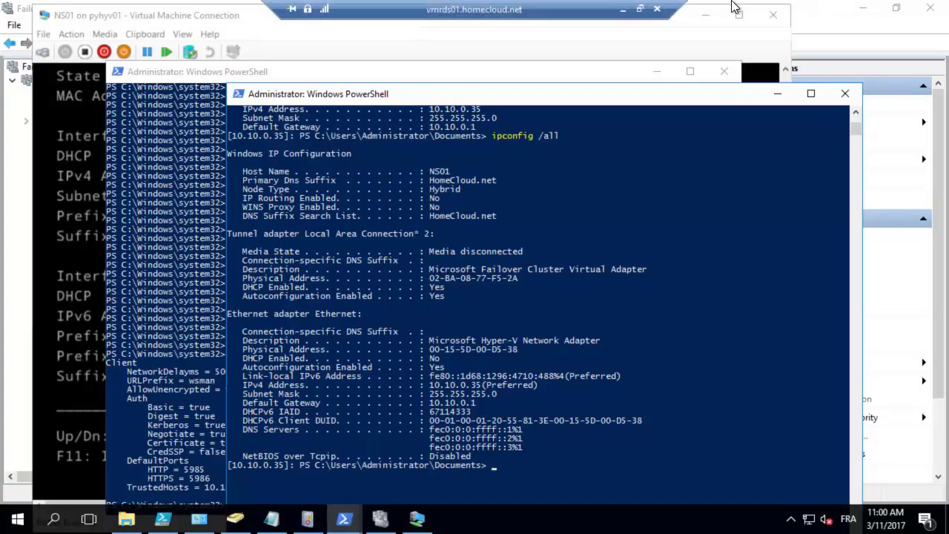
{"action": "type", "text": "Set-DnsClientServerAddress -InterfaceAlias Ethernet -ServerAddresses 10.10.0.20,10.10.0.21"}
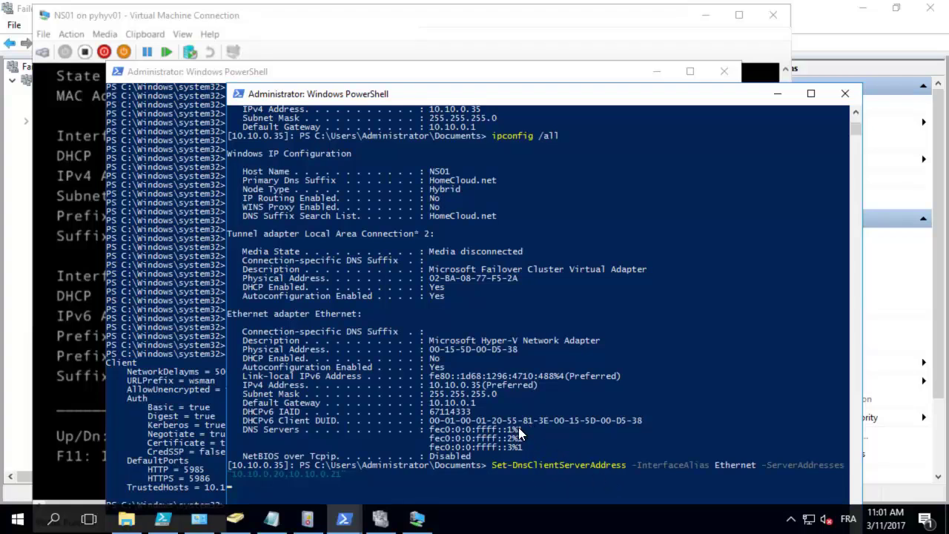
{"action": "key", "text": "Return"}
{"action": "type", "text": "ipconfig /all"}
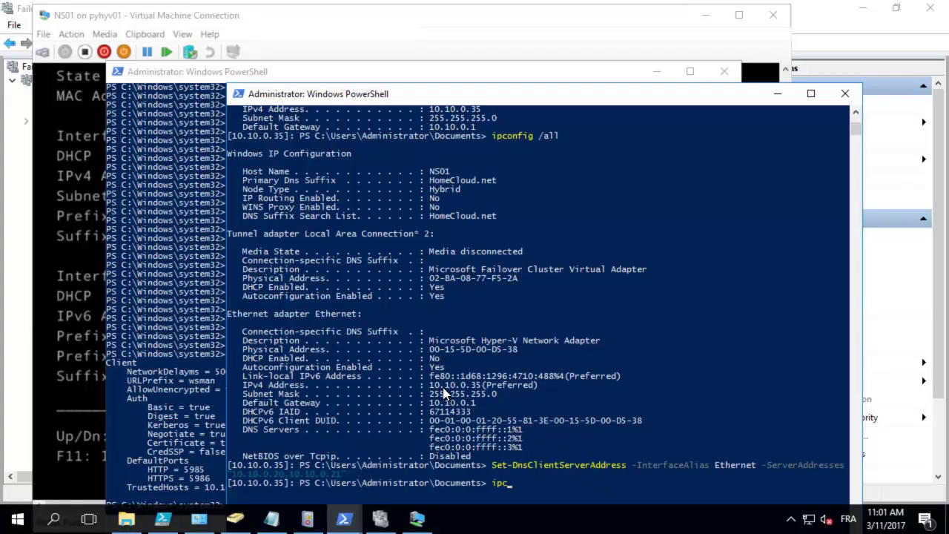
{"action": "key", "text": "Return"}
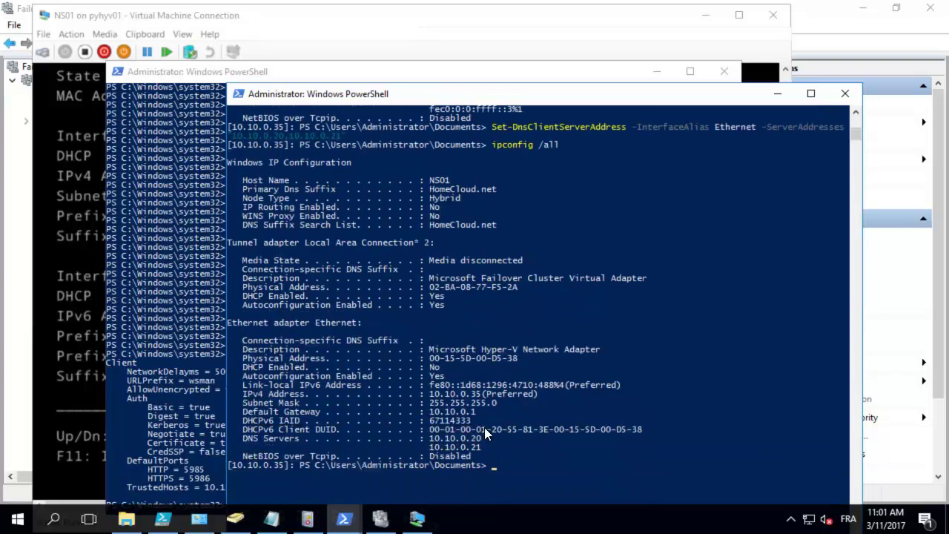
Step: Ping homecloud.net to confirm name resolution
{"action": "type", "text": "ping home"}
{"action": "type", "text": "net"}
{"action": "key", "text": "BackSpace"}
{"action": "key", "text": "BackSpace"}
{"action": "key", "text": "BackSpace"}
{"action": "type", "text": "cloud.net"}
{"action": "key", "text": "Return"}
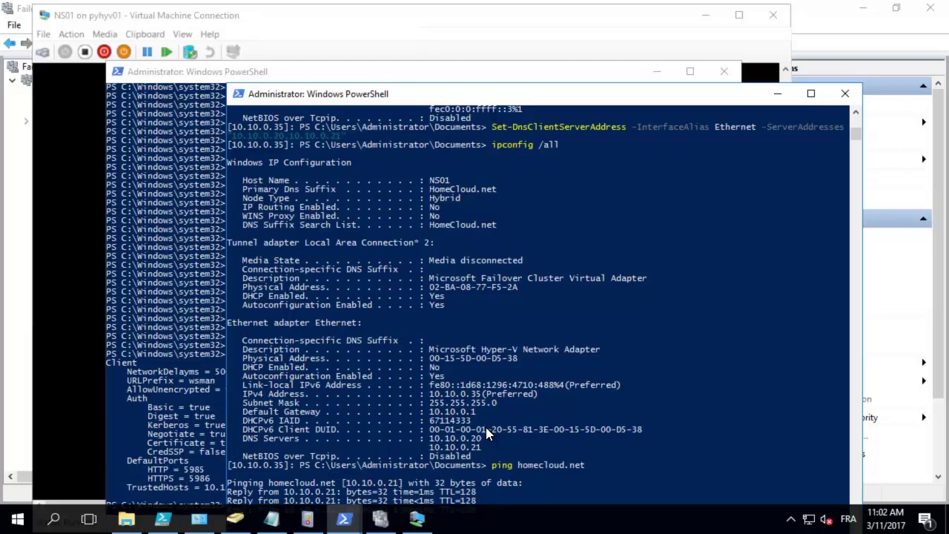
Step: Return the NS01 recovery console to its main menu
{"action": "left_click_drag", "start_coordinate": [517, 94], "coordinate": [509, 37]}
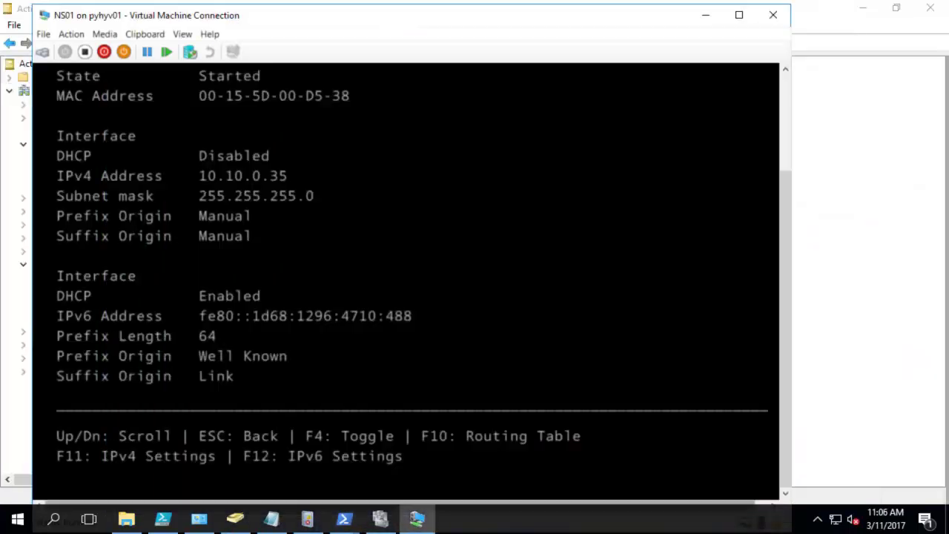
{"action": "left_click_drag", "start_coordinate": [789, 248], "coordinate": [779, 162]}
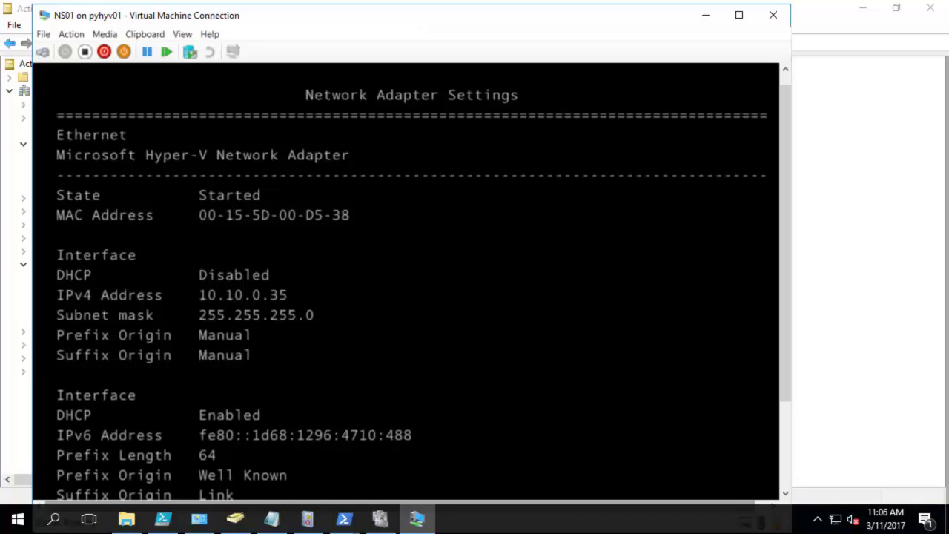
{"action": "left_click_drag", "start_coordinate": [787, 124], "coordinate": [766, 297]}
{"action": "scroll", "coordinate": [763, 297], "scroll_direction": "up", "scroll_amount": 5}
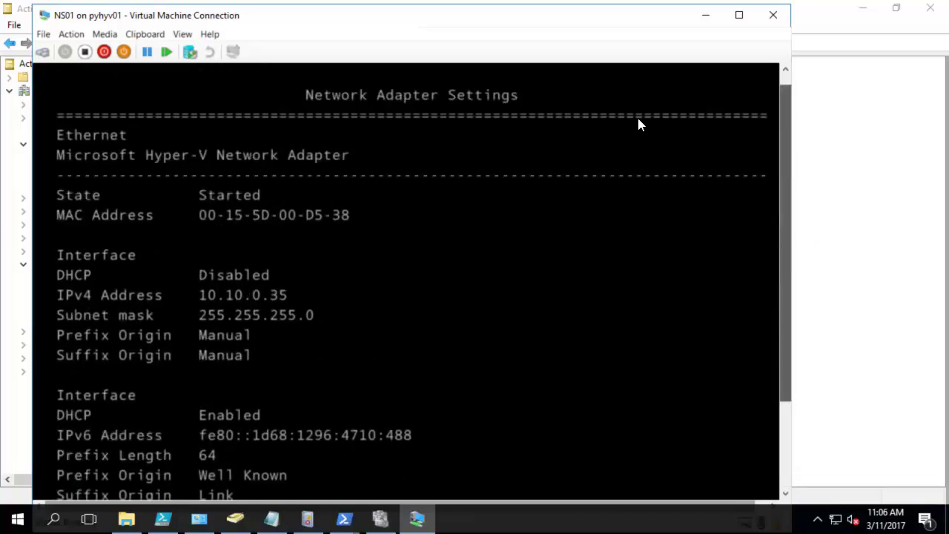
{"action": "key", "text": "Escape"}
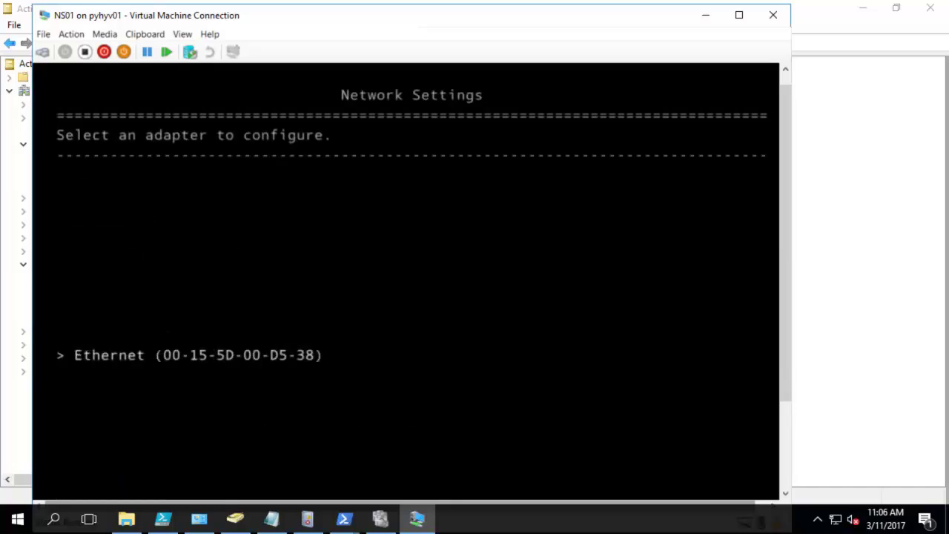
{"action": "key", "text": "Escape"}
{"action": "key", "text": "Escape"}
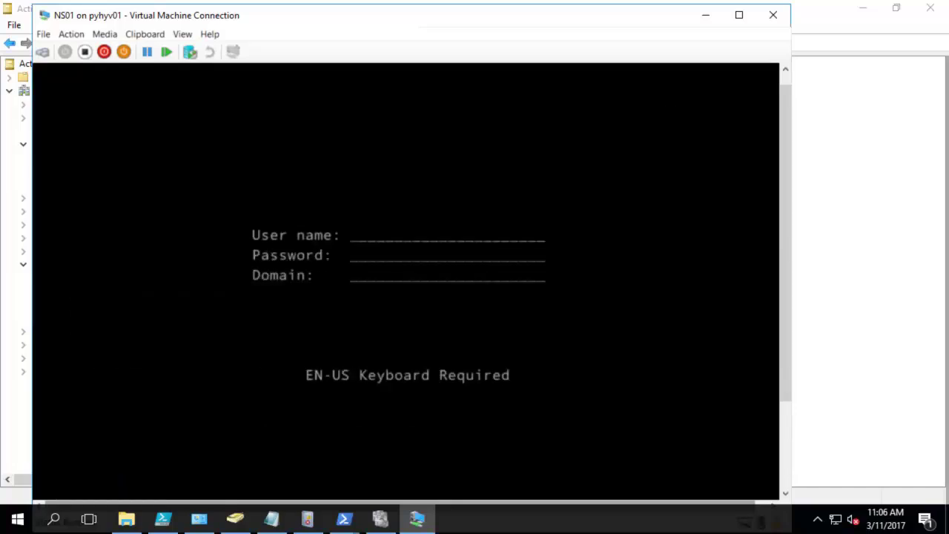
Step: Shut down NS01, confirm, and start it again
{"action": "left_click", "coordinate": [104, 52]}
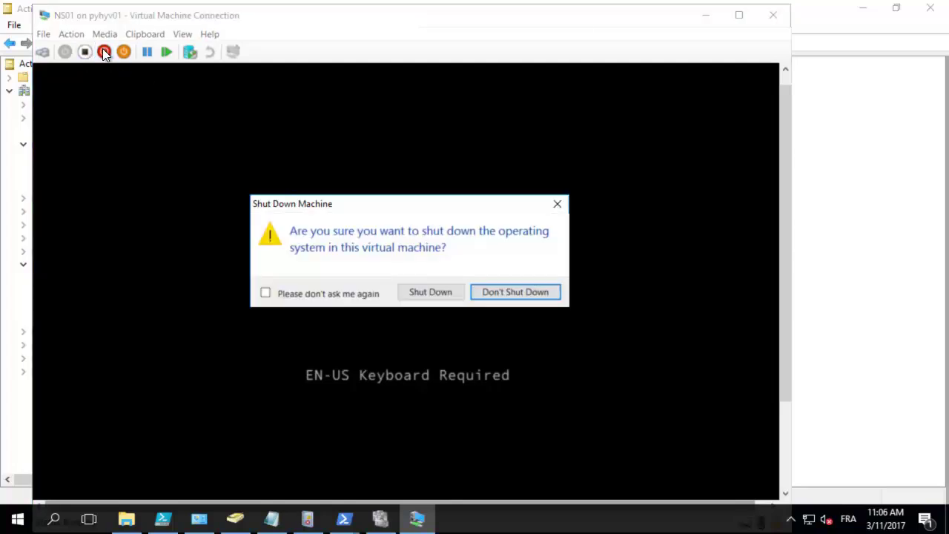
{"action": "left_click", "coordinate": [413, 289]}
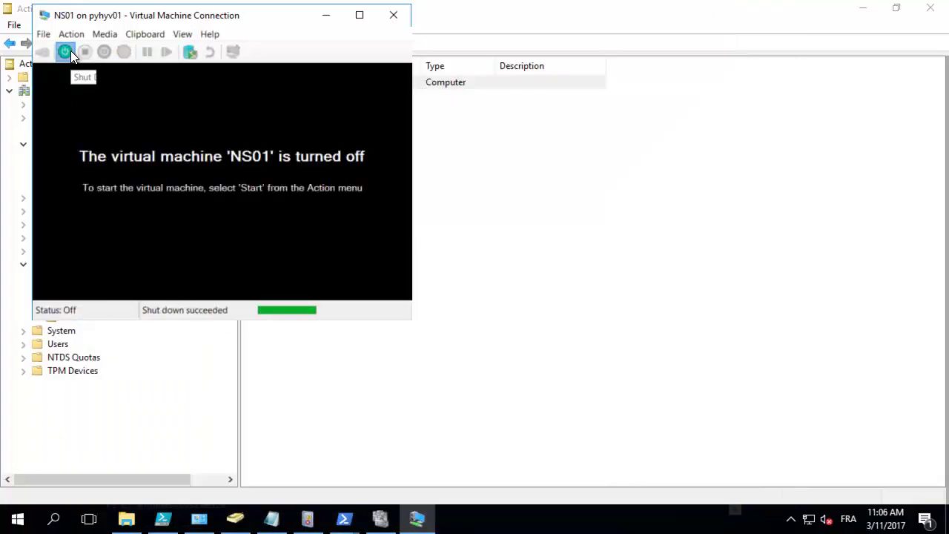
{"action": "left_click", "coordinate": [71, 50]}
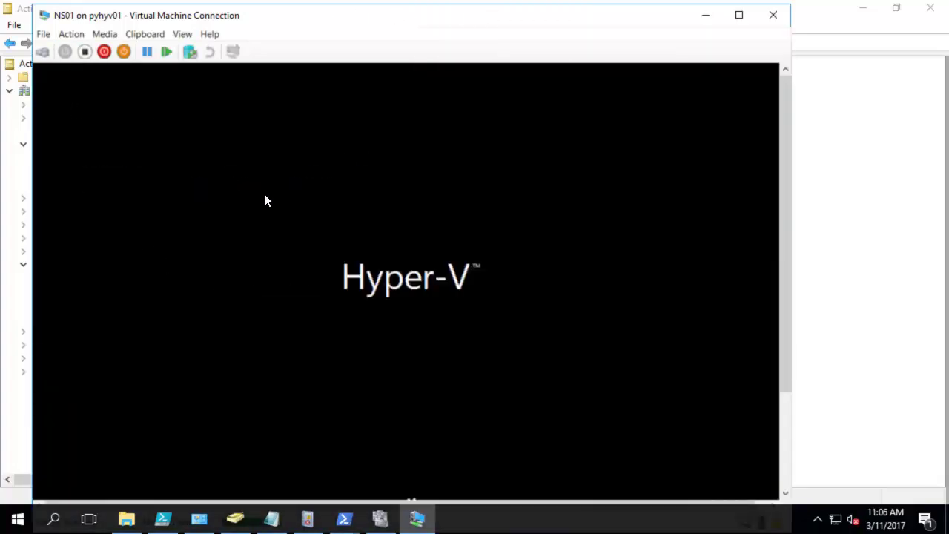
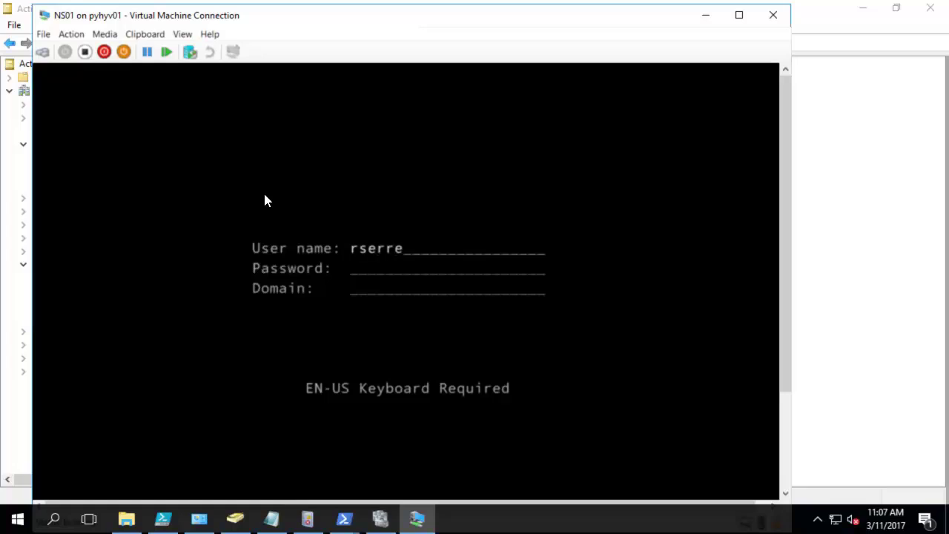
Step: Enter the domain user's name and password with domain homecloud.net and submit
{"action": "key", "text": "Tab"}
{"action": "type", "text": "******"}
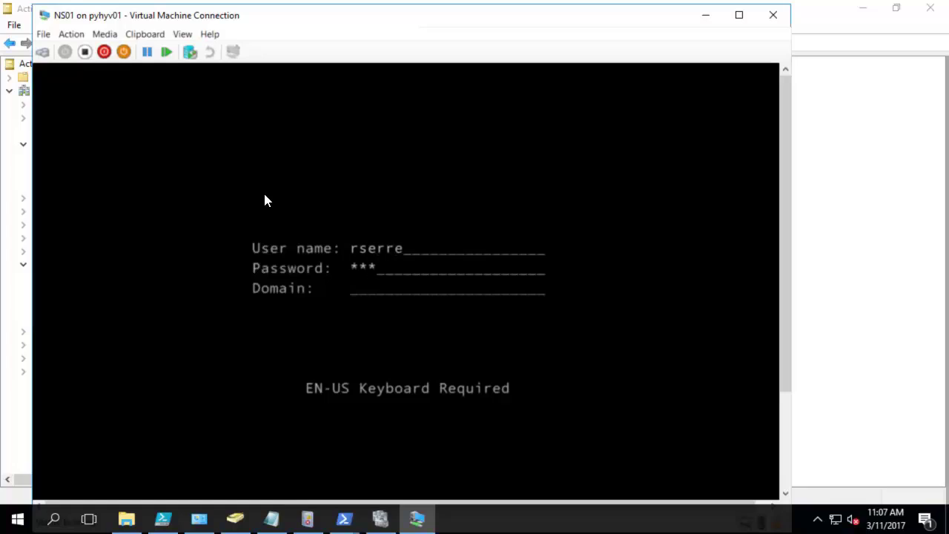
{"action": "type", "text": "**"}
{"action": "key", "text": "Tab"}
{"action": "type", "text": "homecloud.net"}
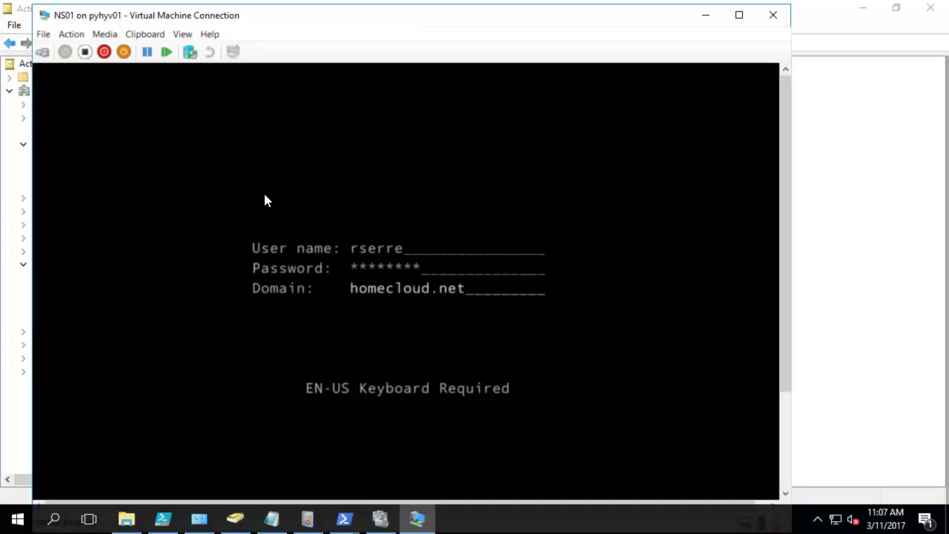
{"action": "key", "text": "Return"}
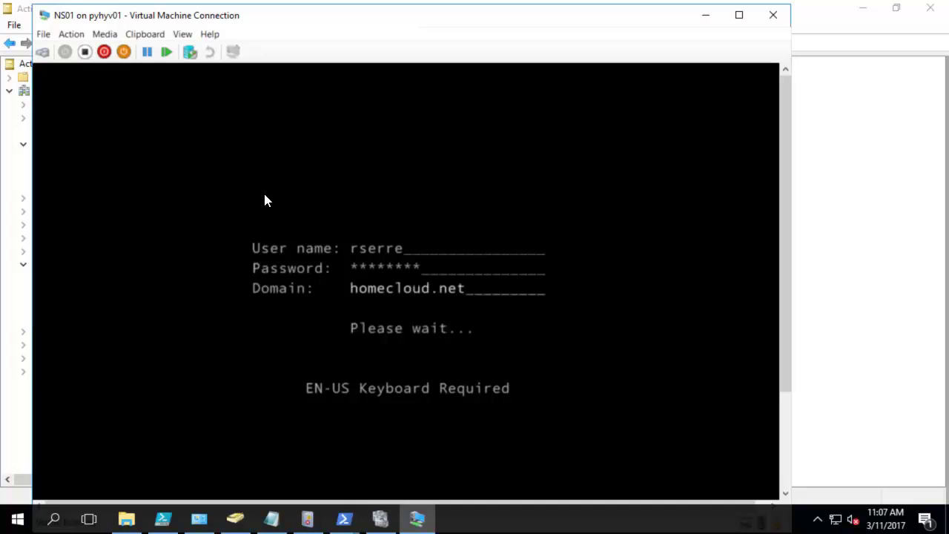